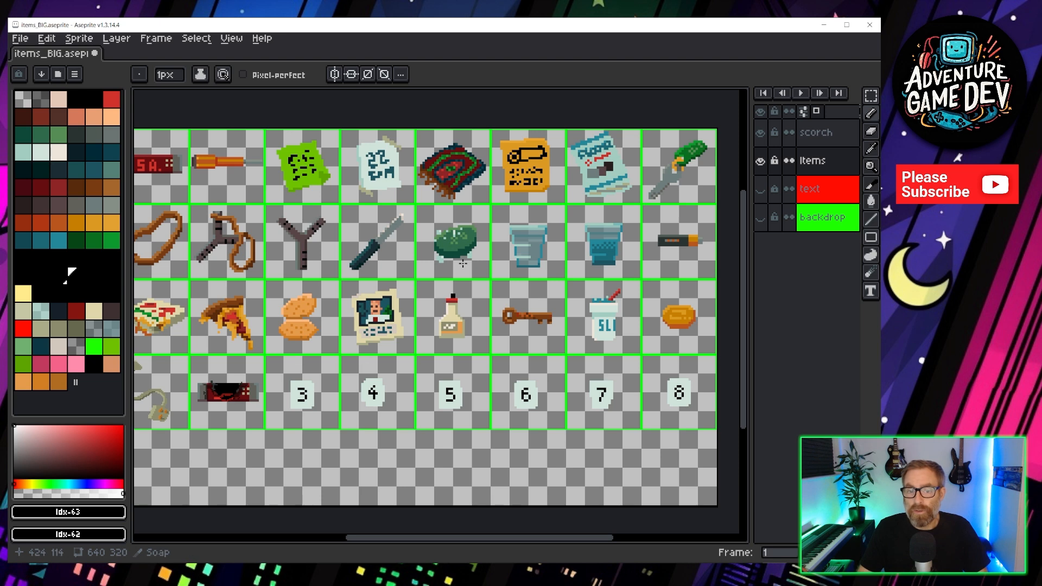
Draw a new slice about 49 by 46 px in the empty area below the item grid, name it myslice, and shift it slightly left.
drag(260, 222, 439, 203)
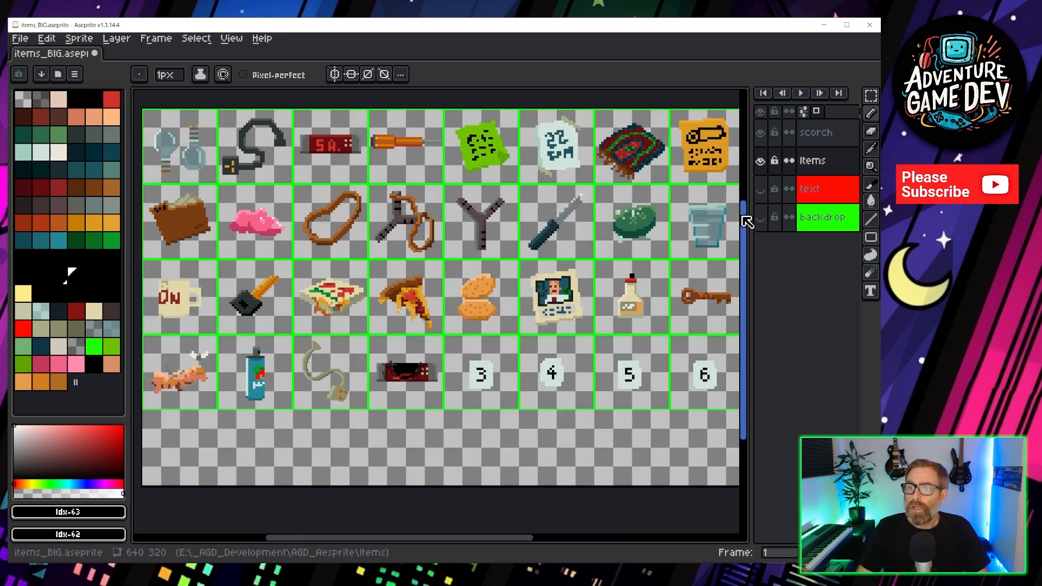
click(871, 185)
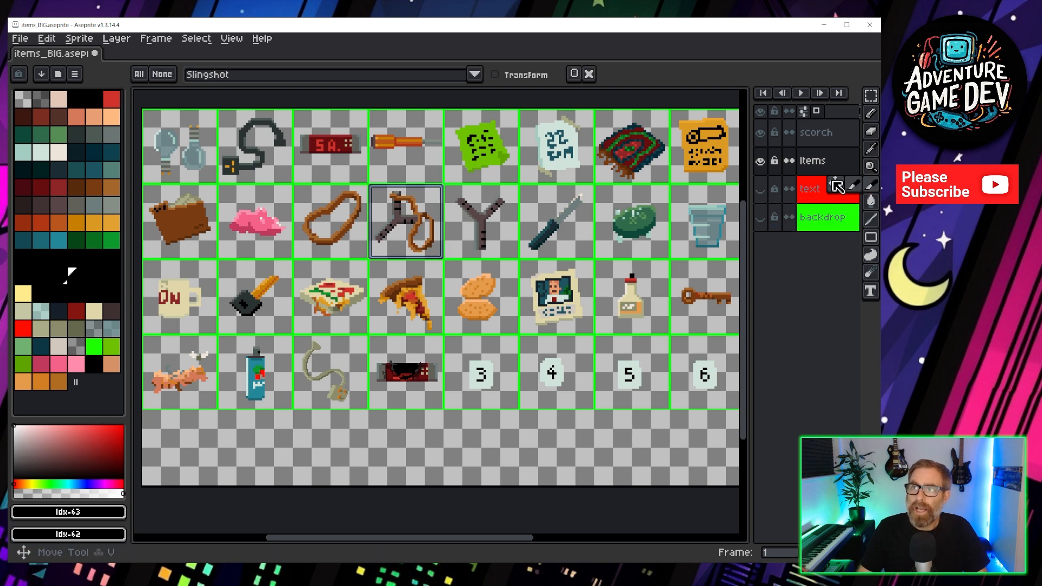
click(859, 187)
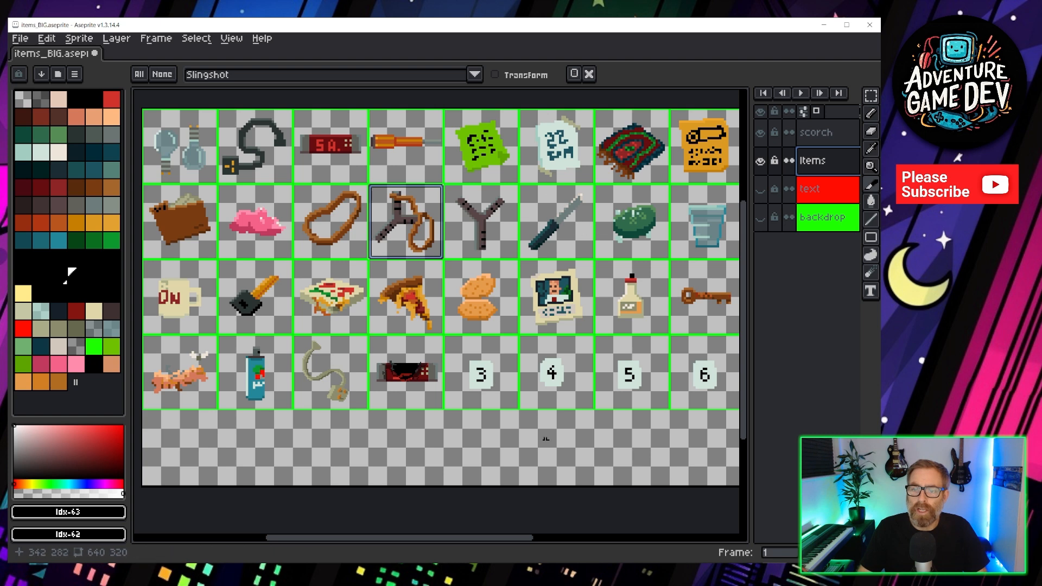
drag(487, 418, 544, 474)
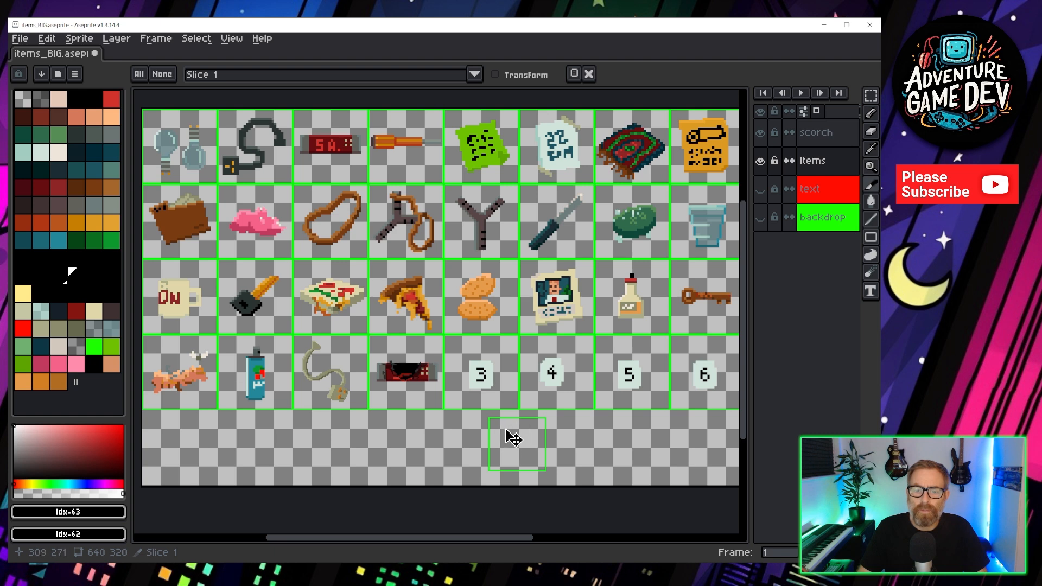
click(517, 447)
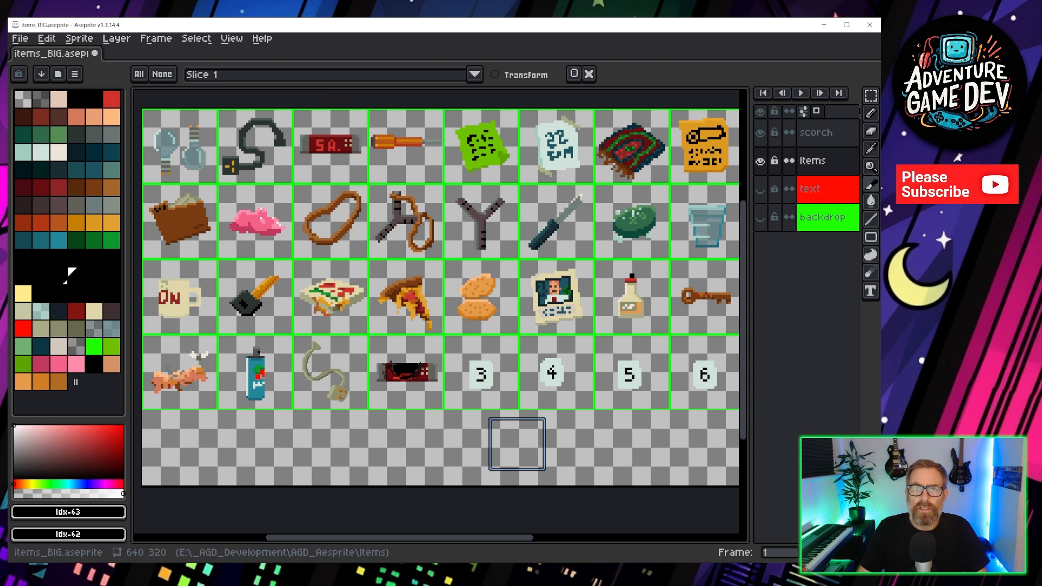
click(576, 76)
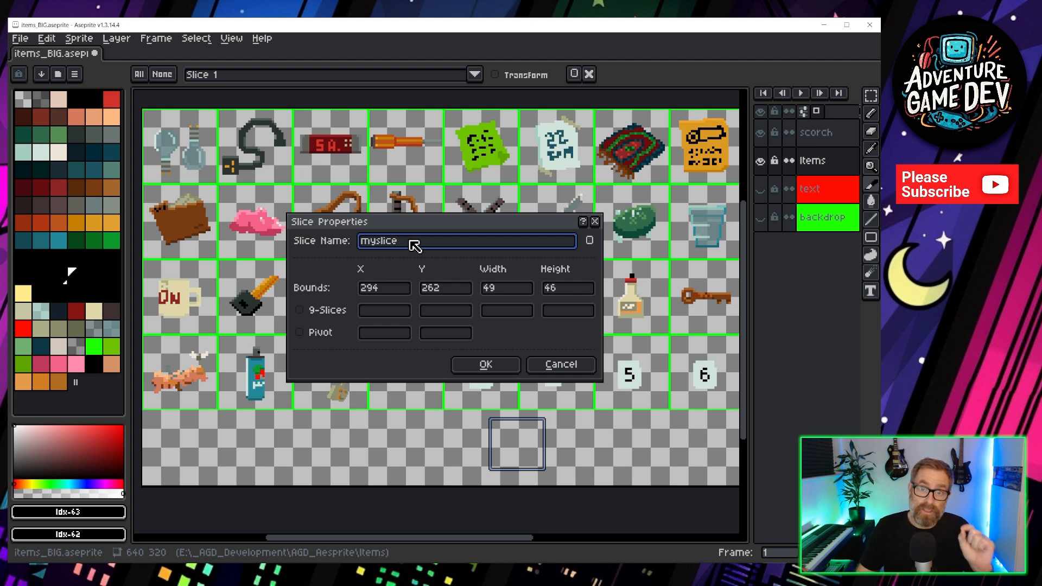
click(512, 373)
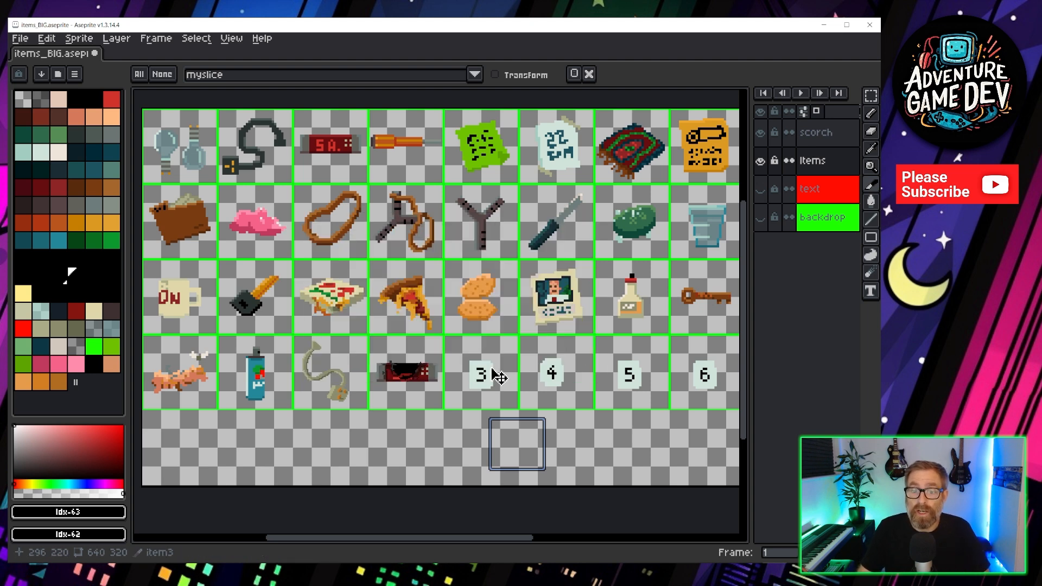
click(556, 402)
drag(522, 461, 475, 444)
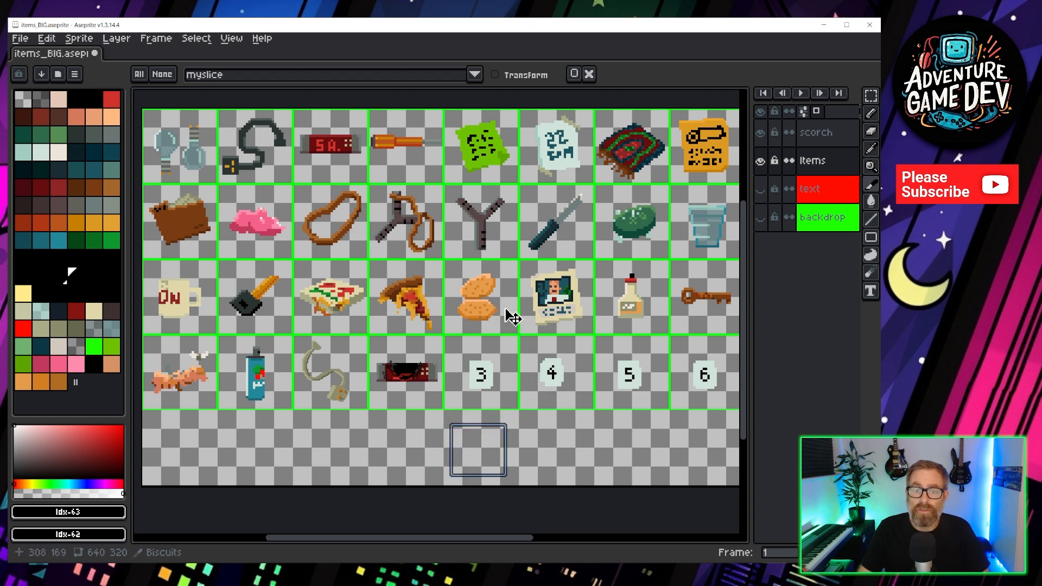
Select several existing item slices in turn to inspect their names.
click(504, 318)
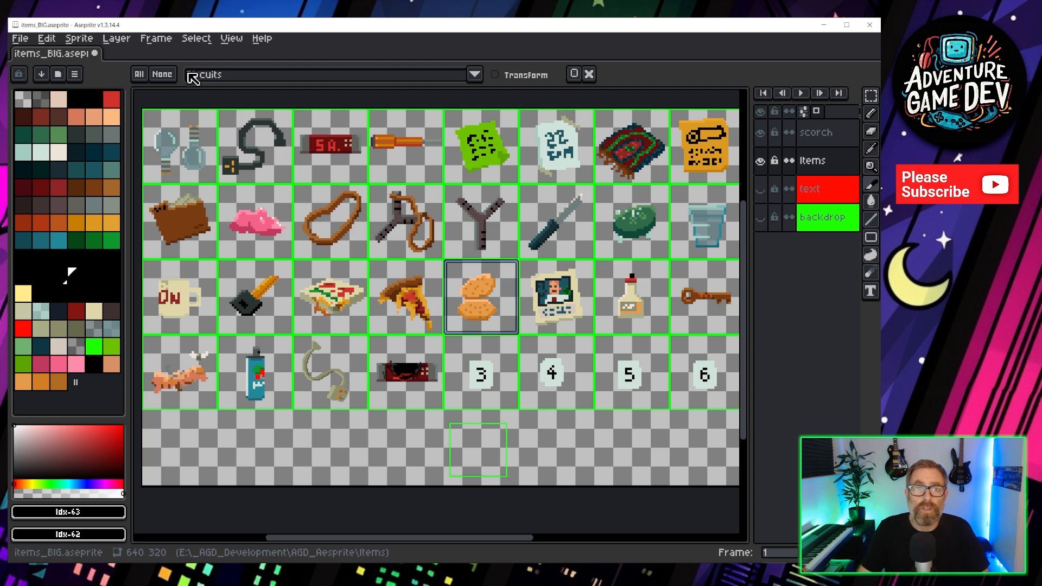
click(410, 225)
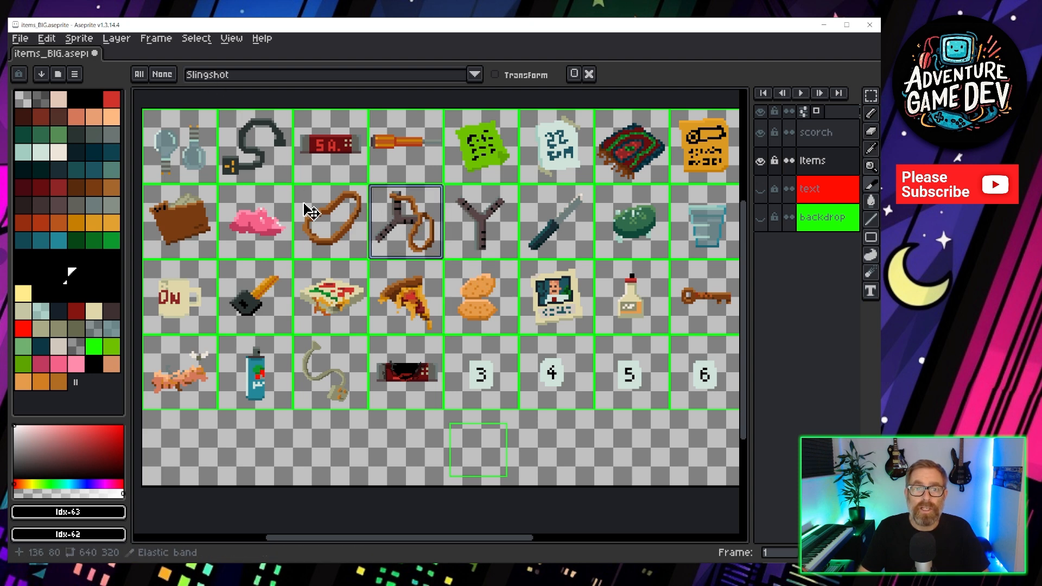
click(251, 225)
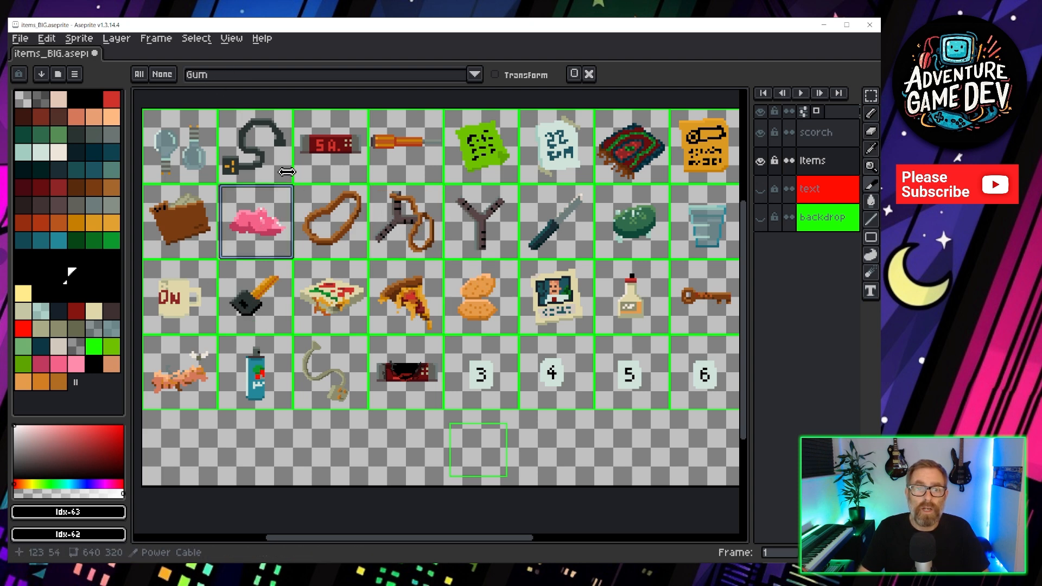
key(b)
key(c)
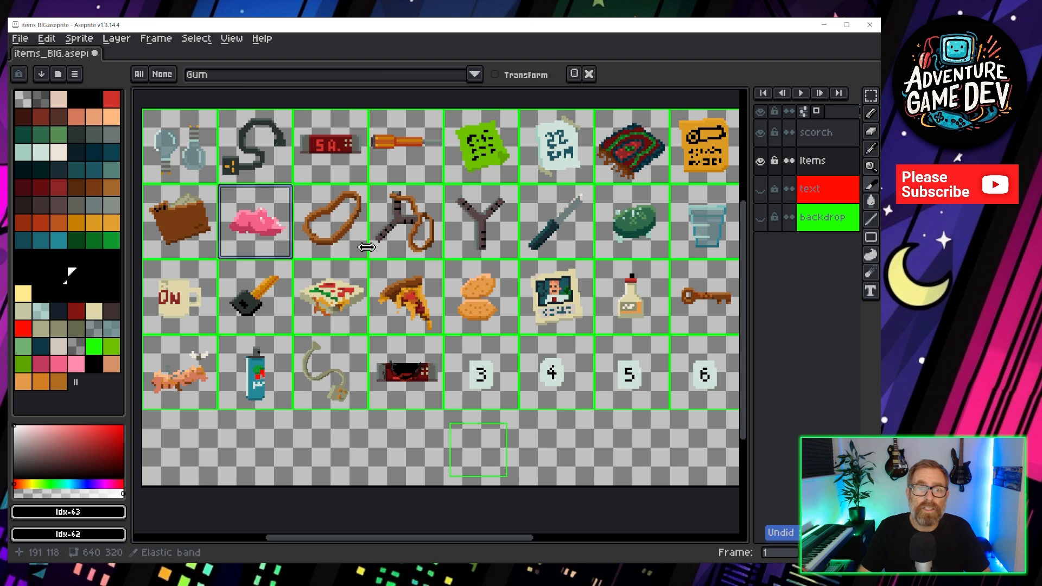
click(344, 218)
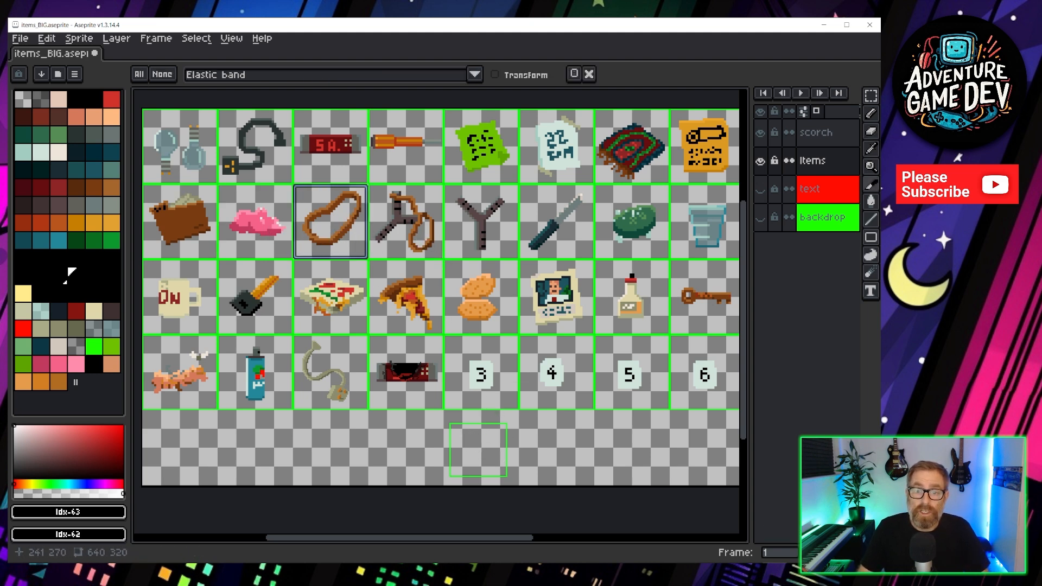
Select the myslice slice and delete it.
click(485, 452)
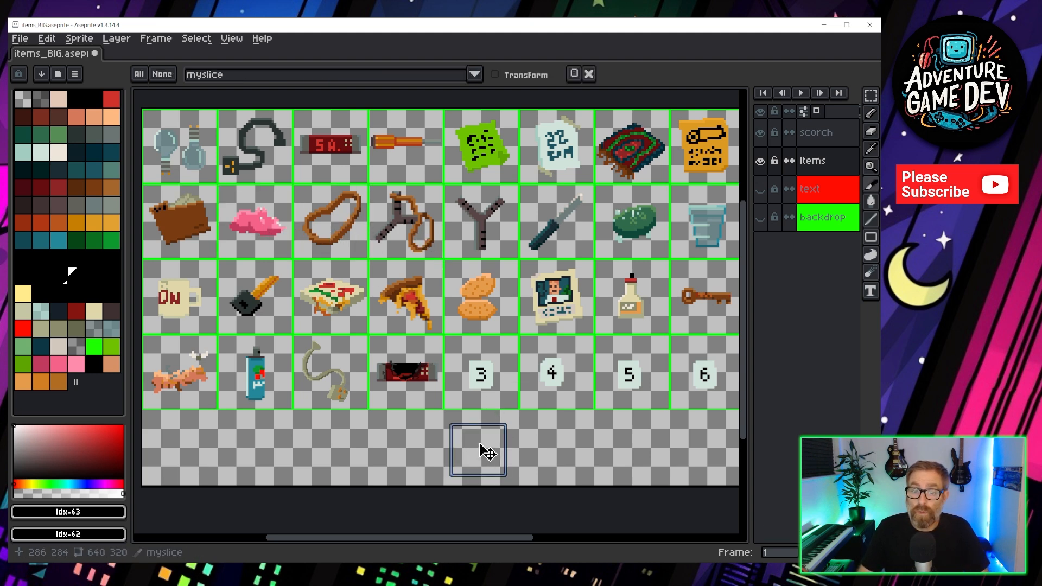
click(590, 75)
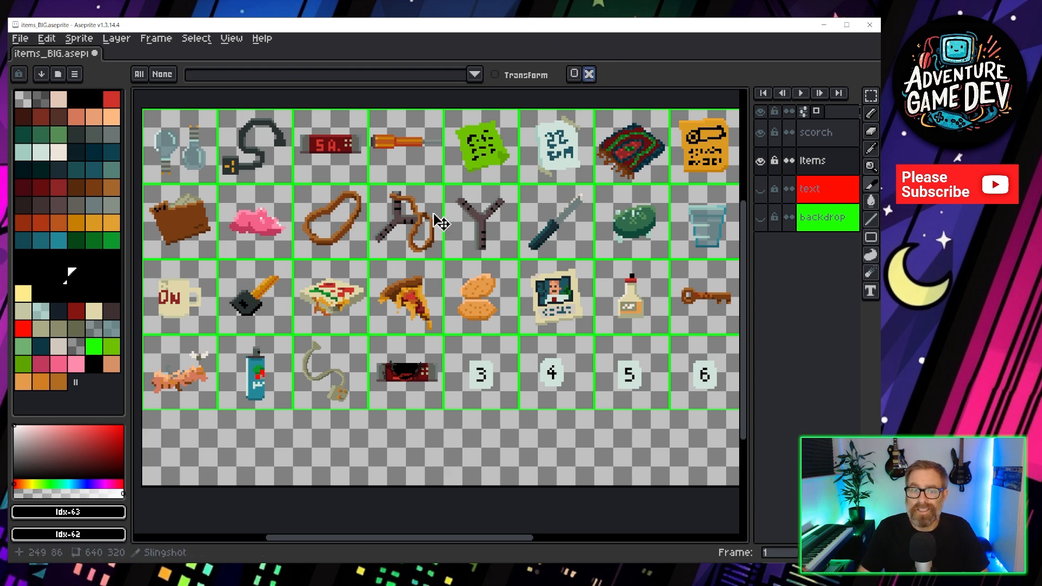
Turn off the display of slice outlines on the canvas.
scroll(386, 239, down, 2)
scroll(403, 222, up, 2)
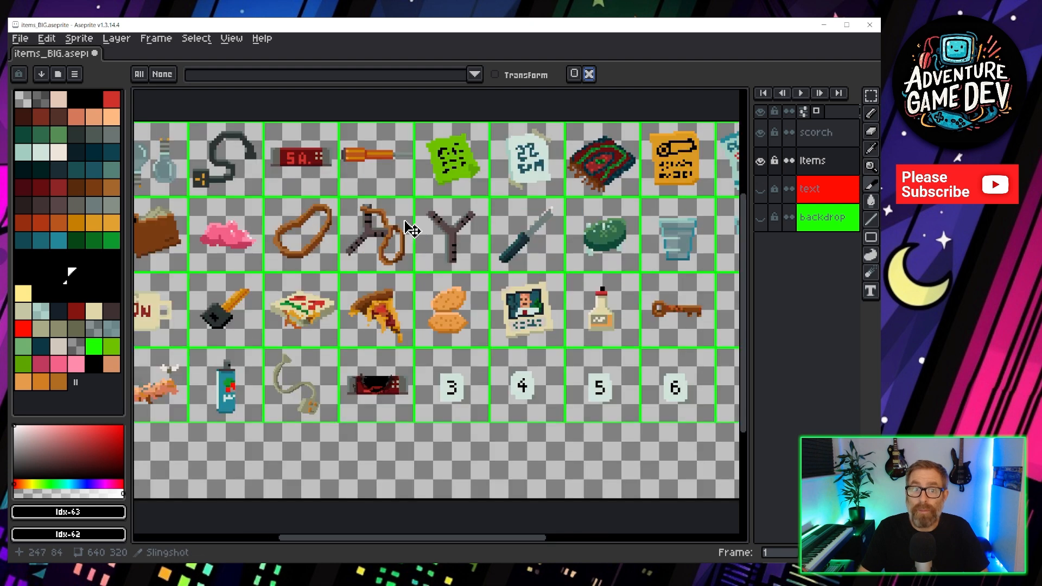
click(232, 39)
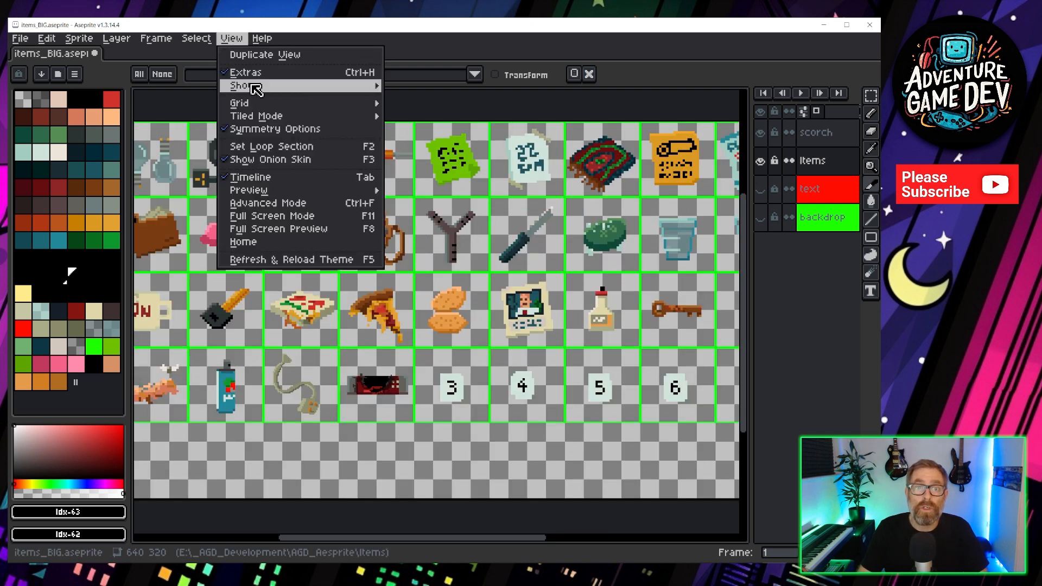
mouse_move(247, 86)
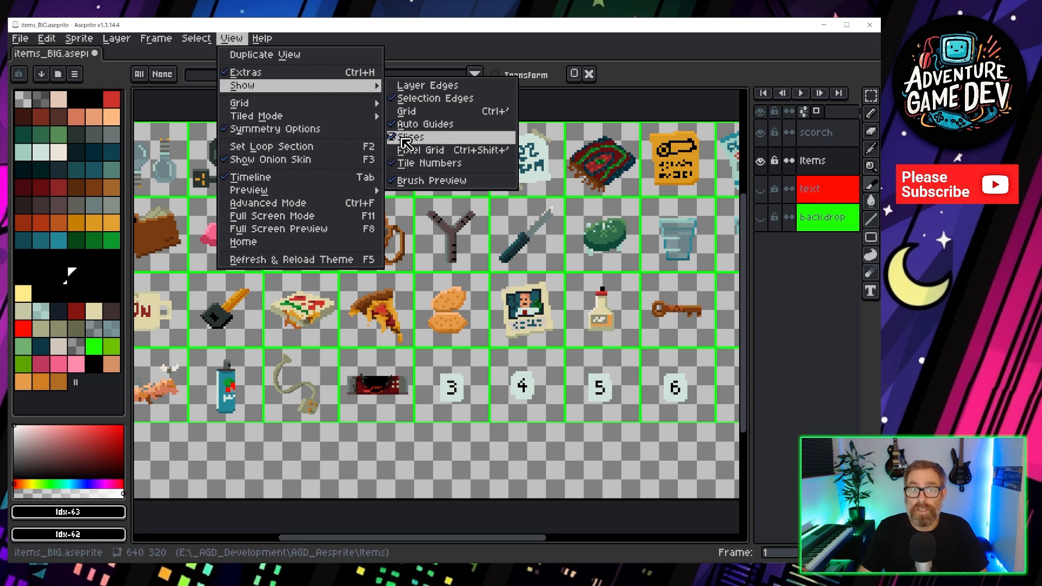
click(244, 73)
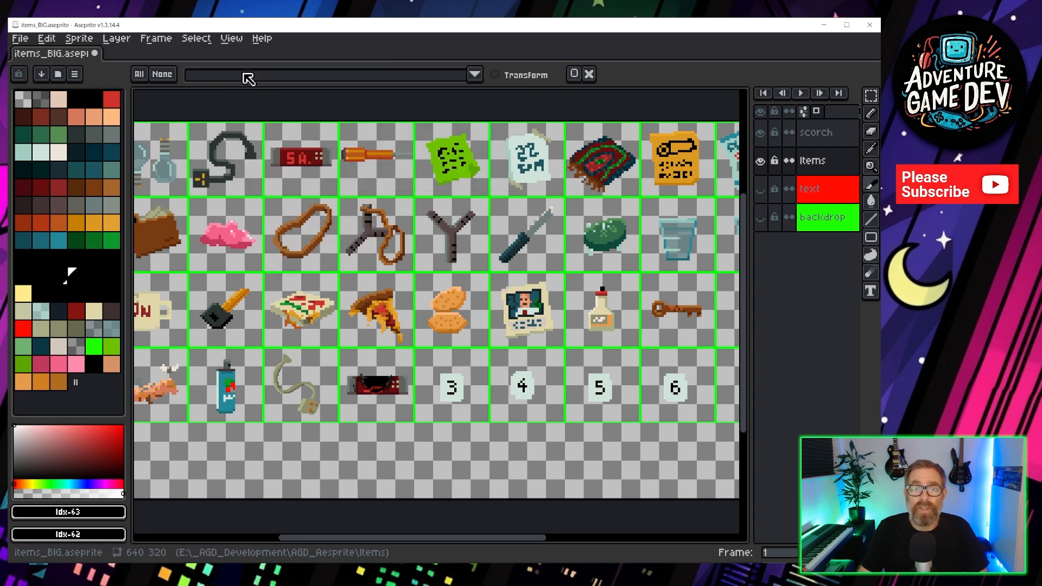
click(232, 39)
click(245, 73)
click(235, 42)
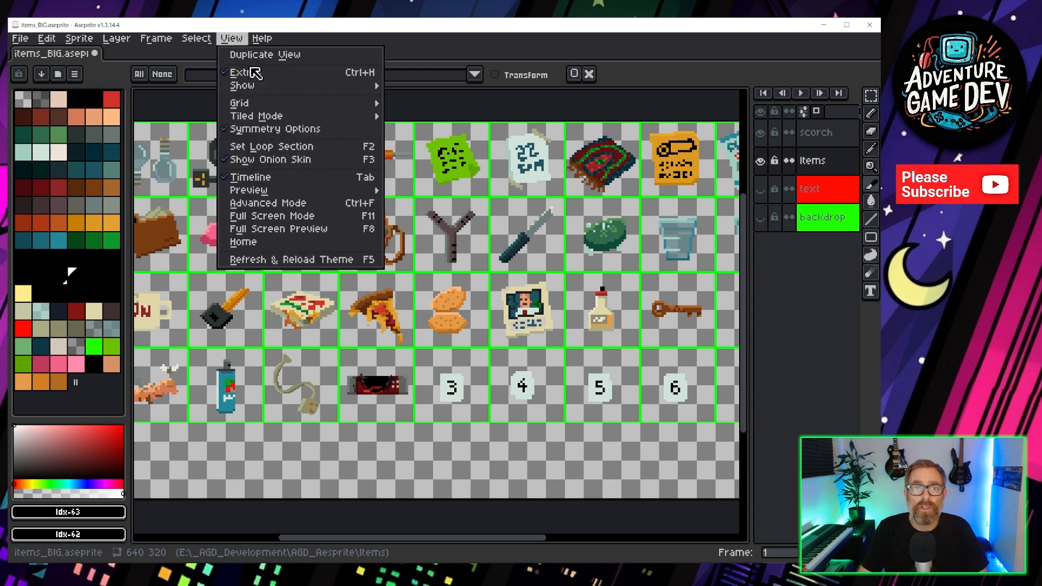
mouse_move(260, 85)
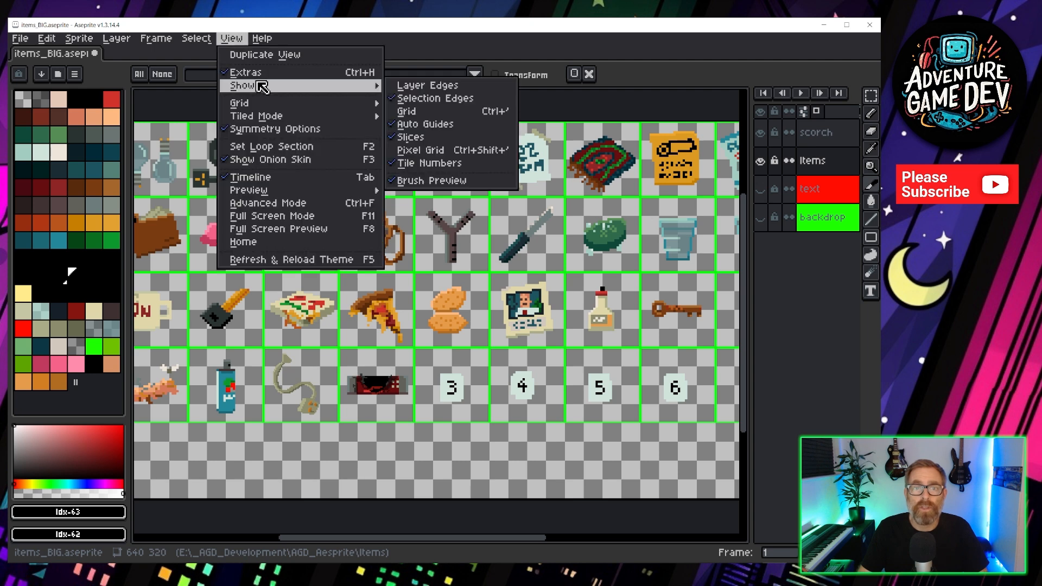
click(411, 137)
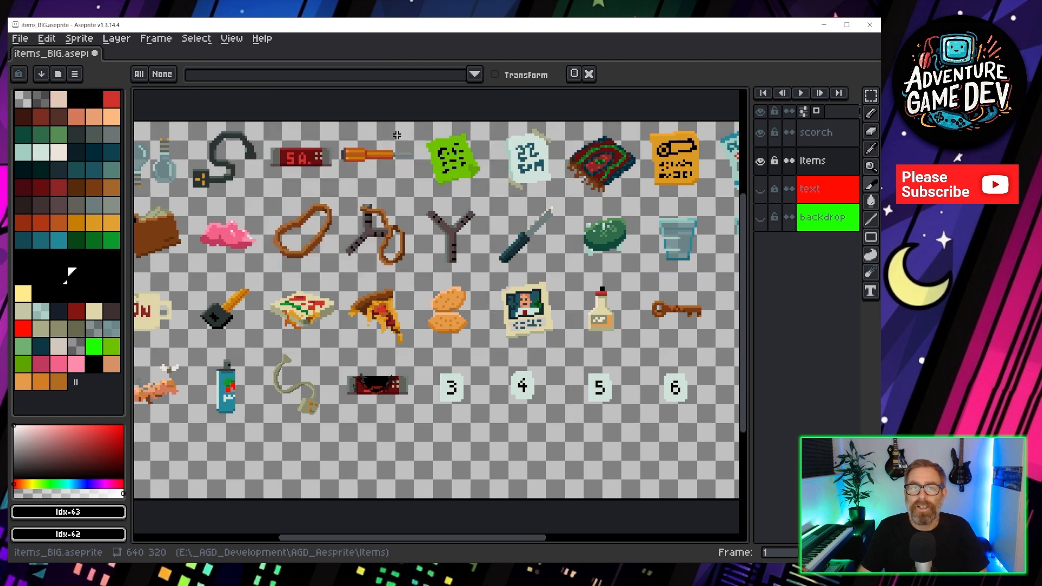
Turn the display of slice outlines back on.
click(232, 39)
mouse_move(262, 86)
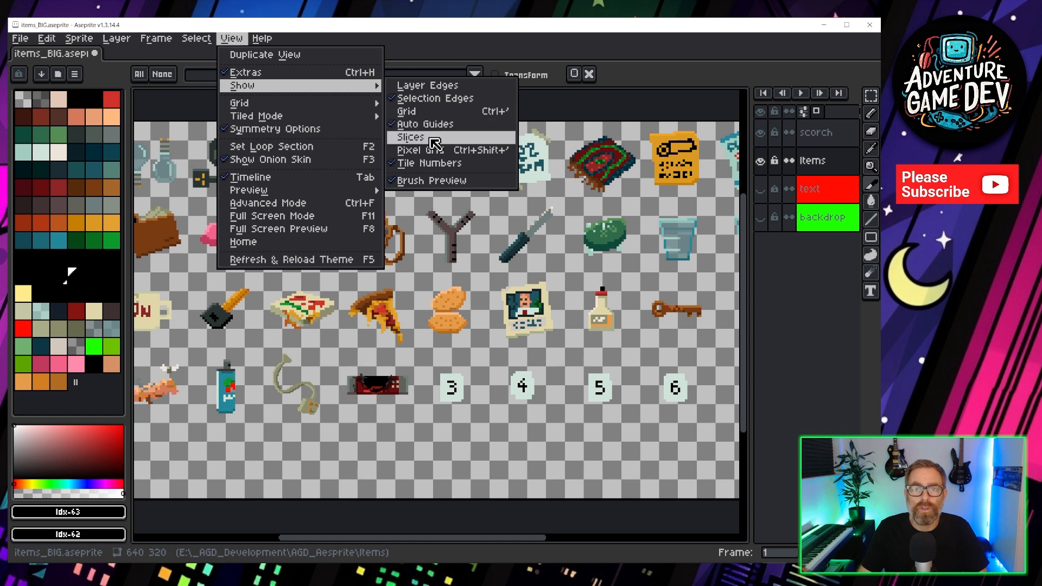
click(411, 137)
scroll(399, 182, down, 1)
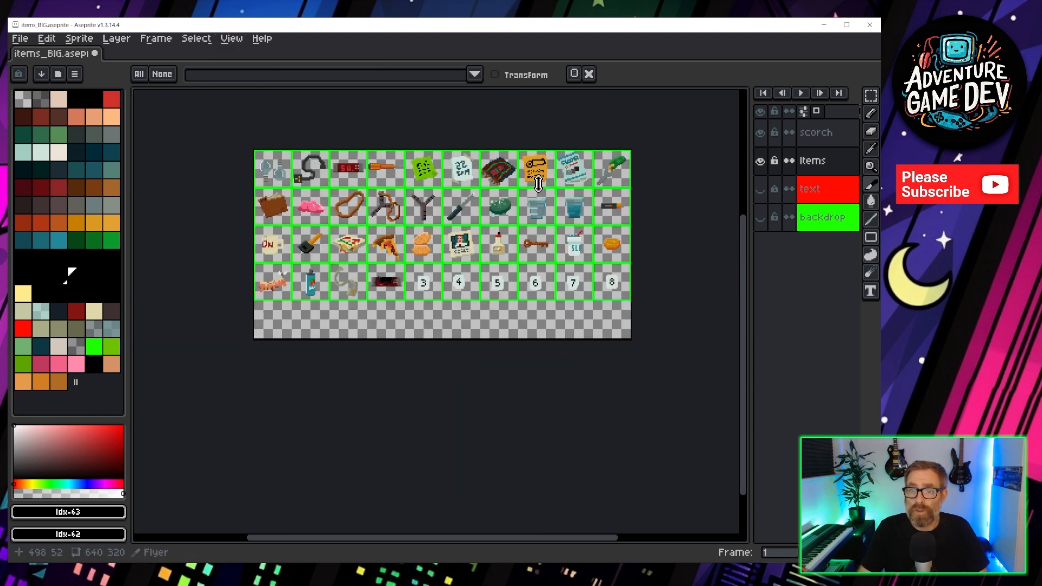
scroll(426, 213, up, 1)
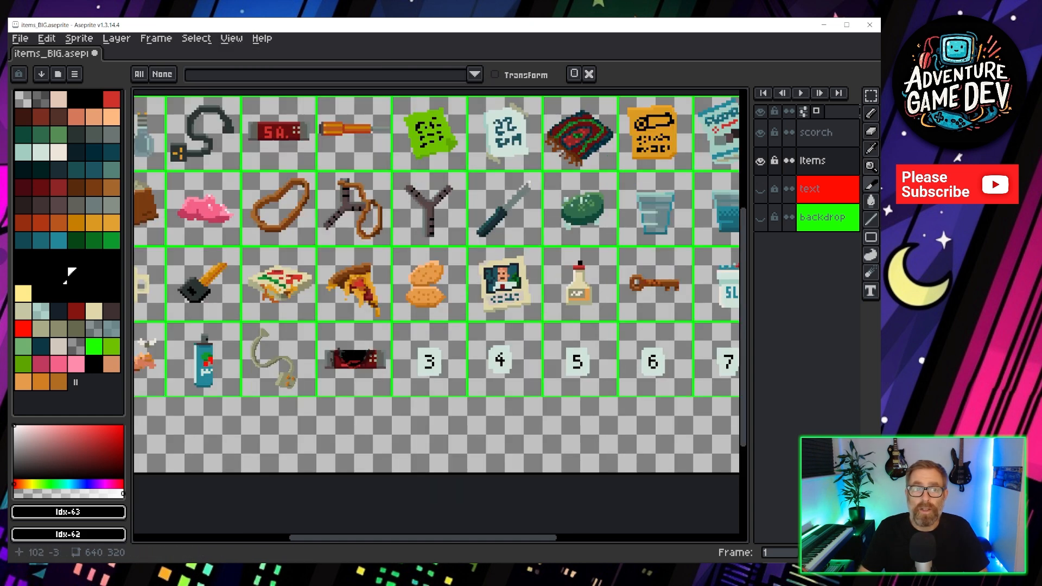
click(22, 38)
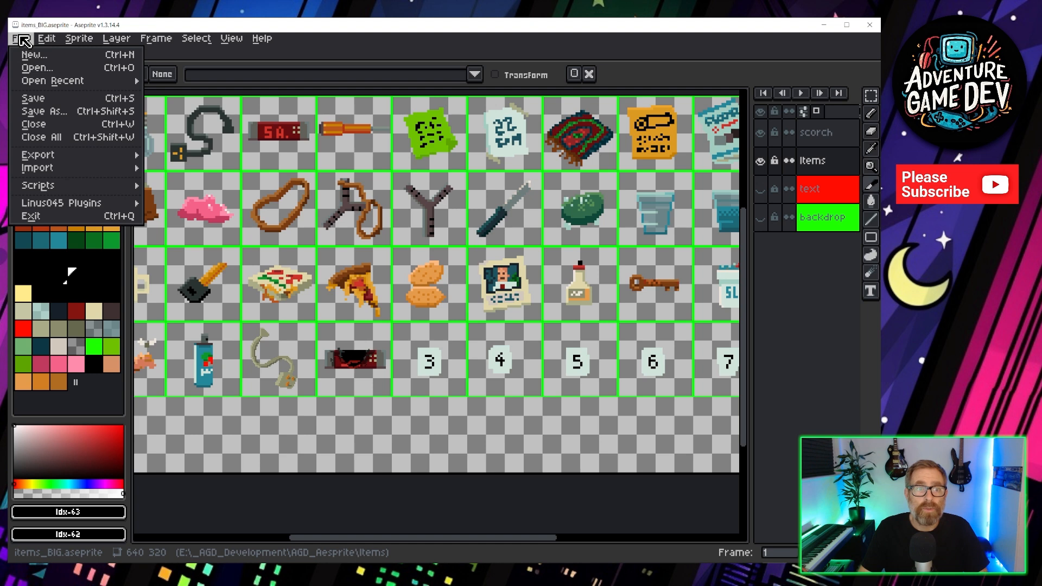
mouse_move(81, 158)
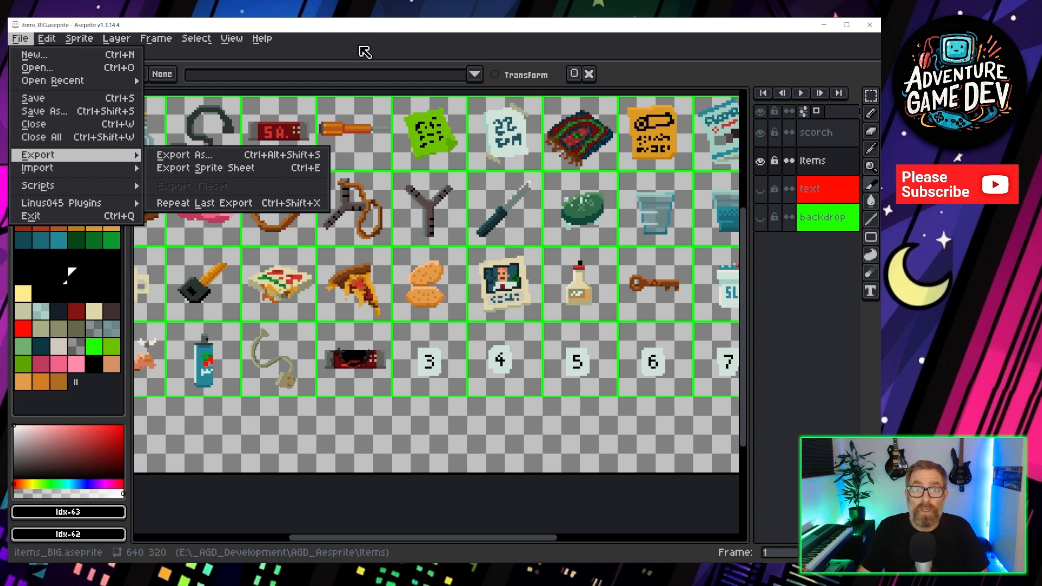
click(364, 51)
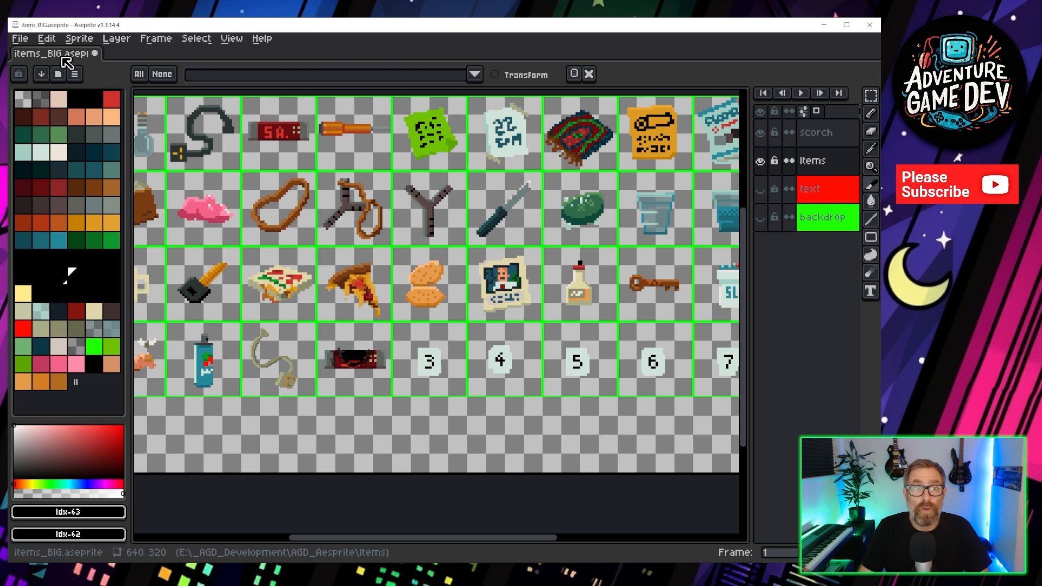
Switch to File Explorer's Items folder and run the slice.bat script.
mouse_move(118, 574)
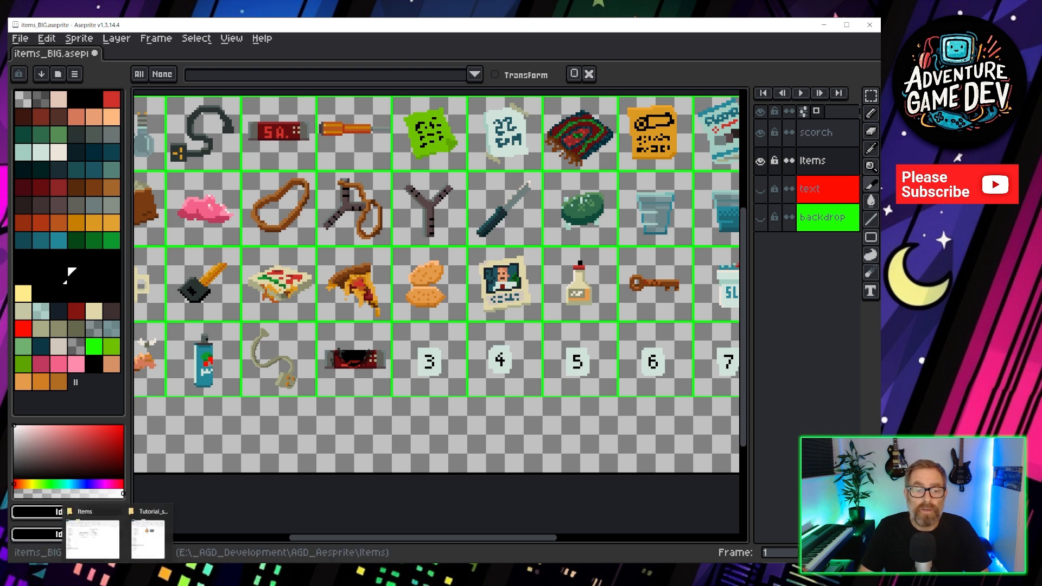
click(92, 537)
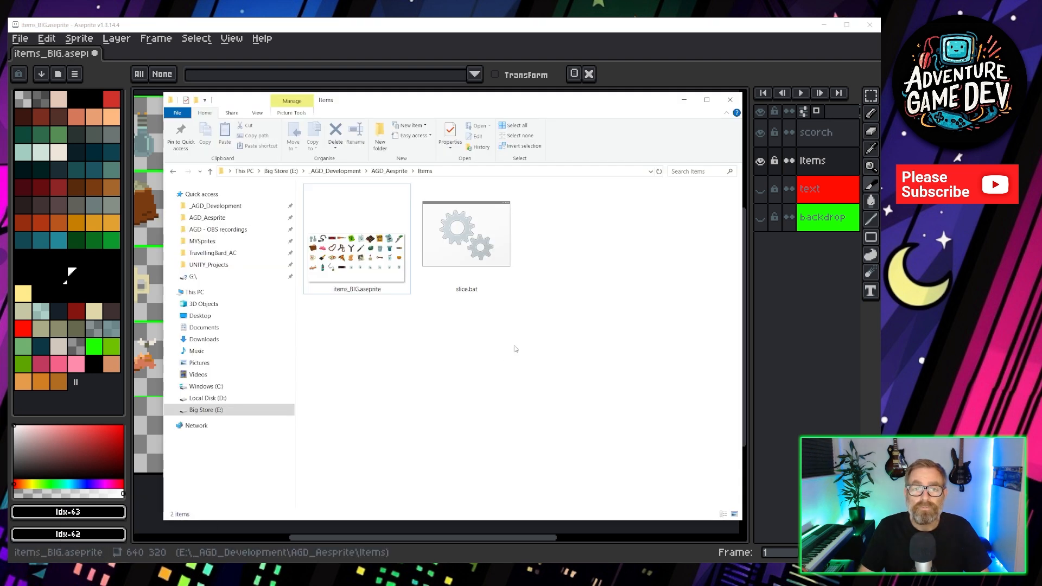
drag(399, 106, 399, 115)
click(350, 268)
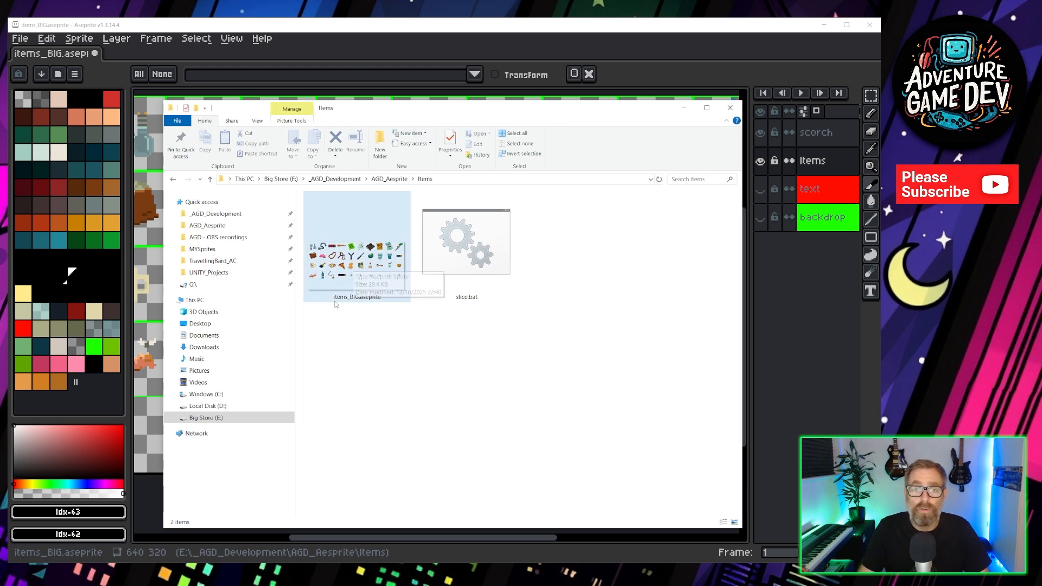
click(377, 308)
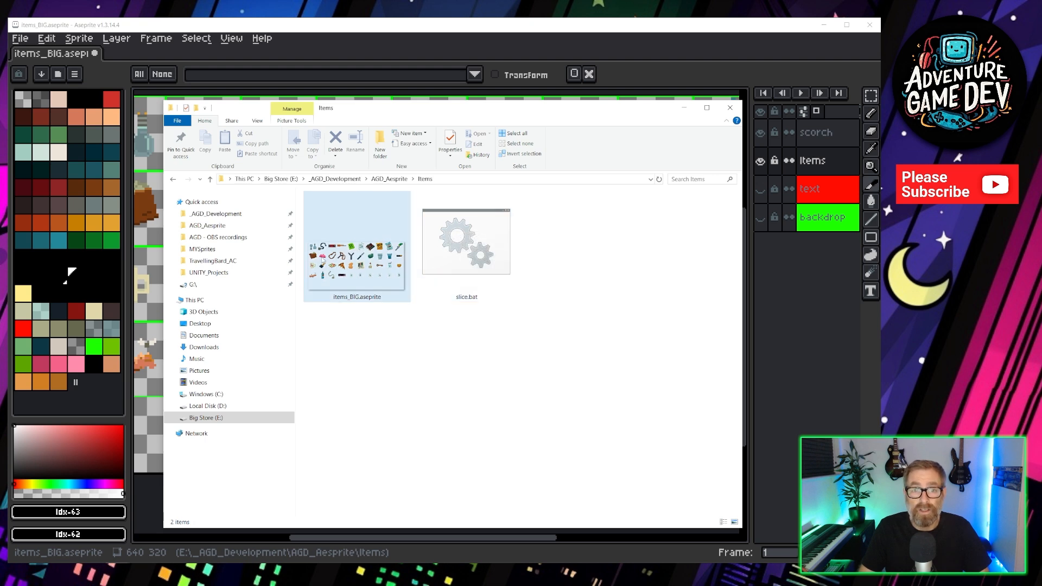
double_click(461, 221)
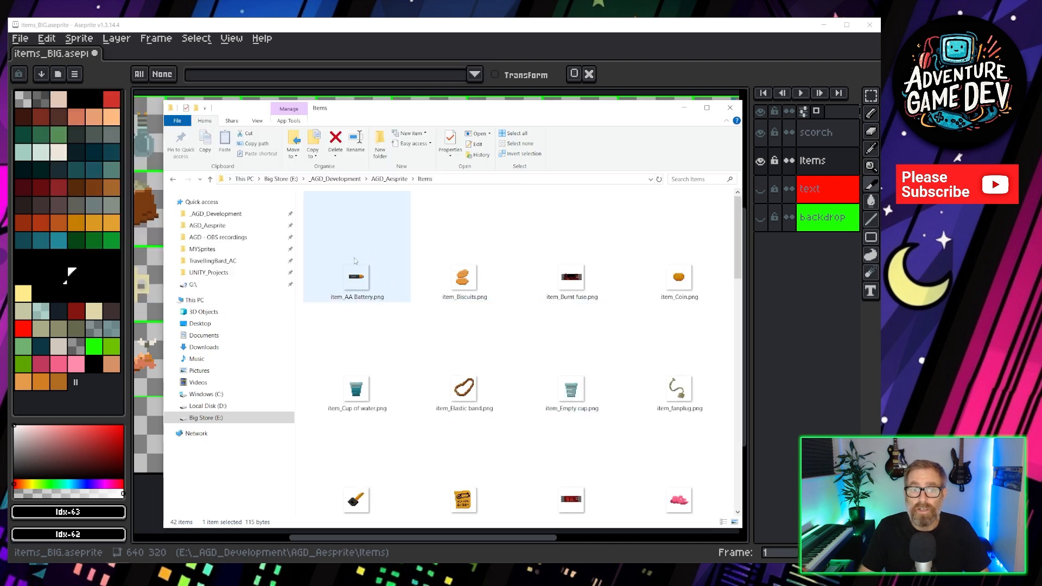
Scroll through the exported item PNG files in the Items folder.
scroll(358, 272, down, 2)
scroll(519, 380, down, 2)
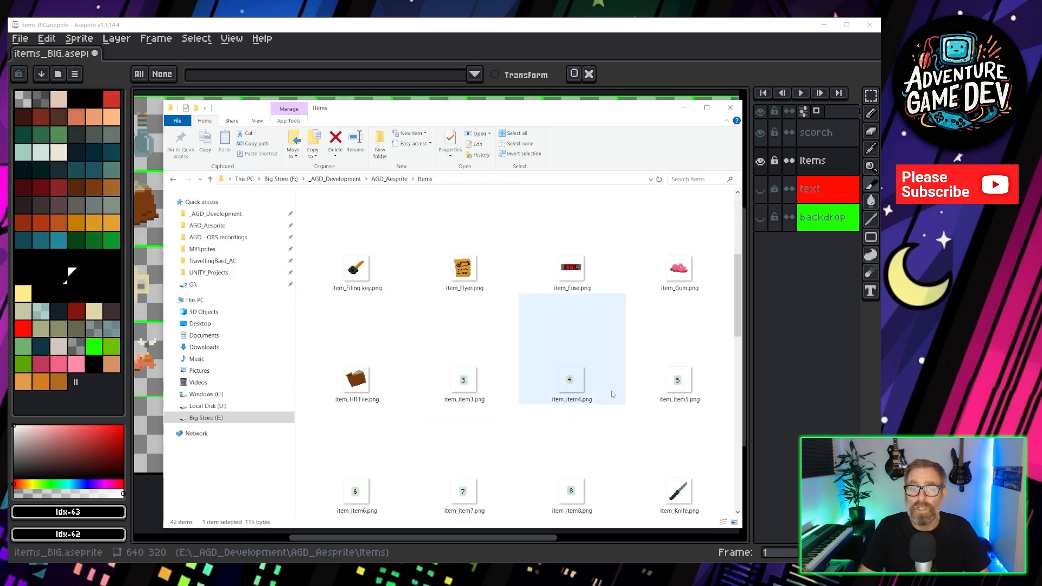
scroll(364, 360, down, 10)
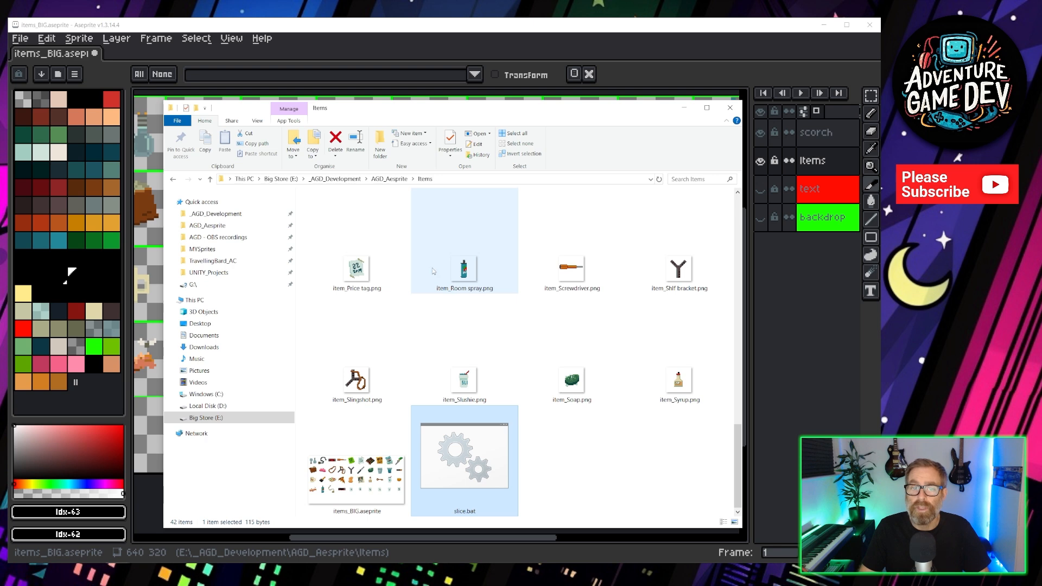
Delete all the exported item PNG files from the Items folder, keeping the sprite file and slice.bat.
scroll(526, 321, up, 5)
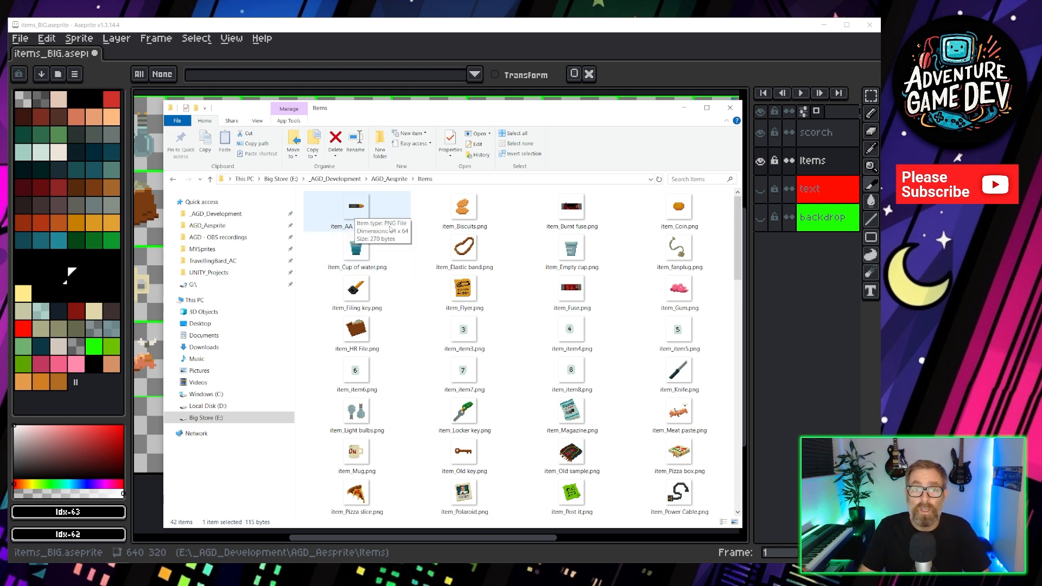
click(372, 213)
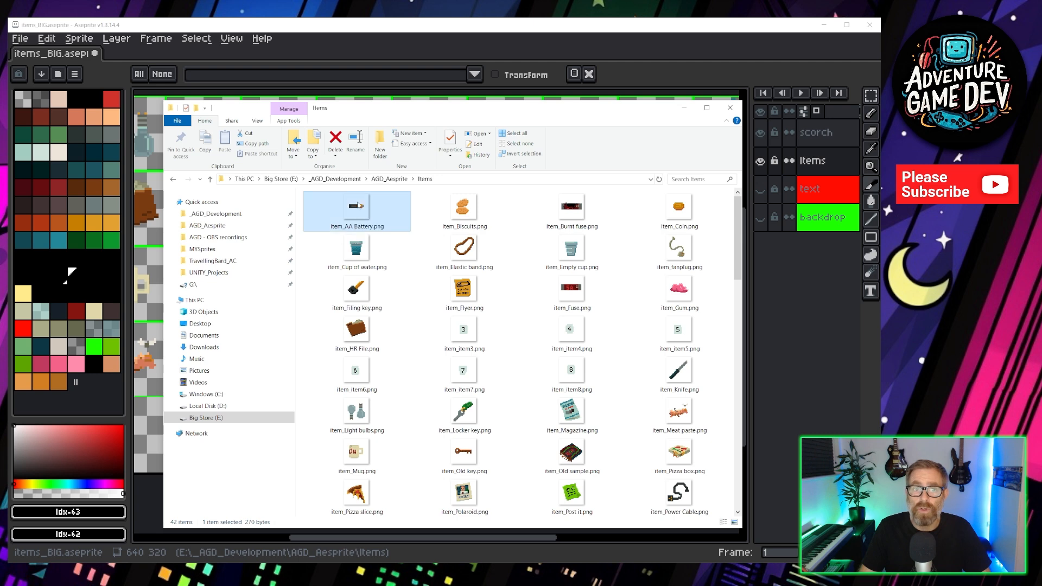
scroll(491, 252, down, 5)
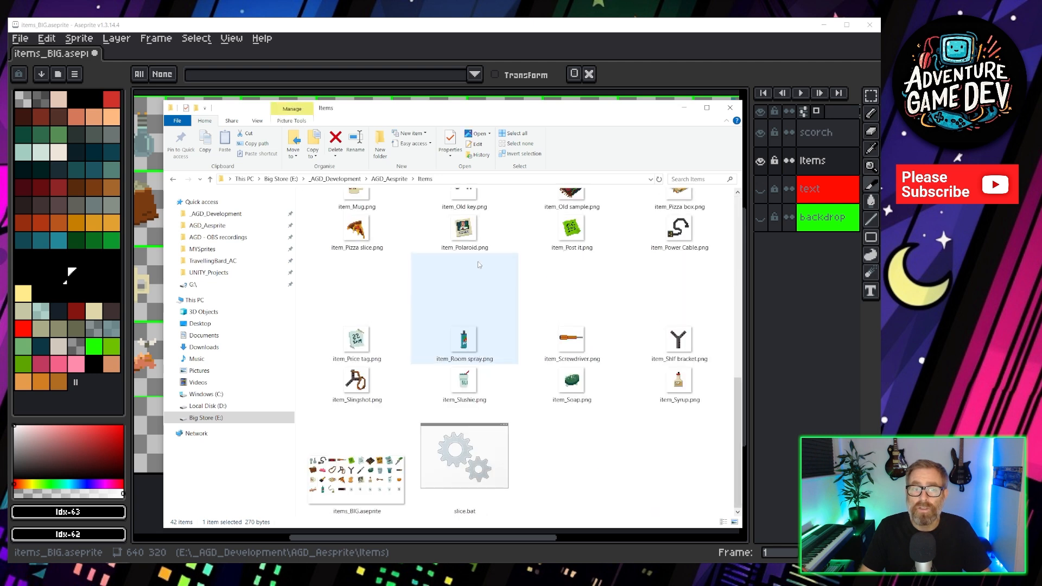
shift+click(682, 385)
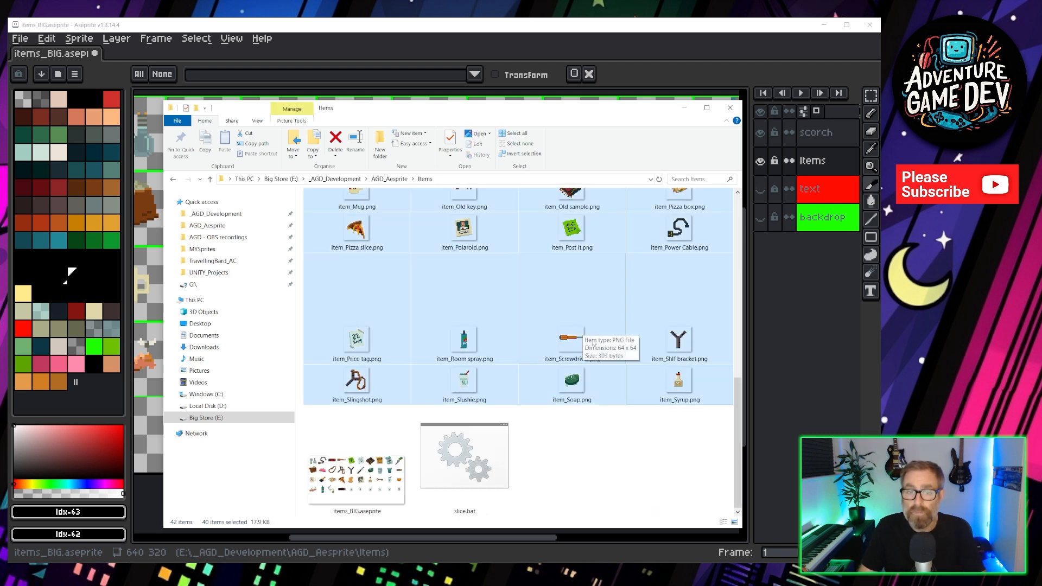
key(Delete)
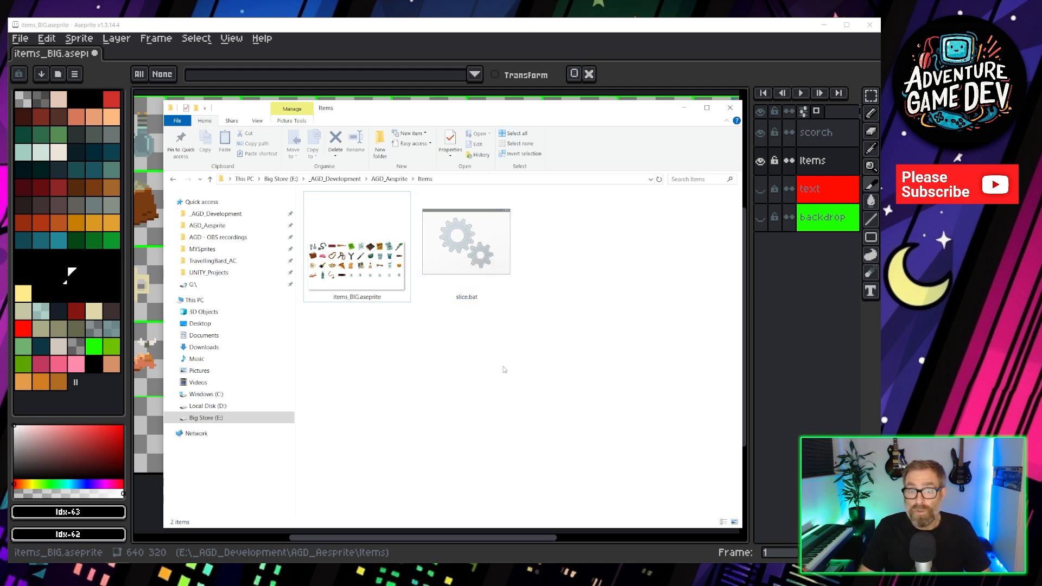
Create a new text document in the Items folder and rename it myslicer.bat, accepting the extension change.
right_click(431, 342)
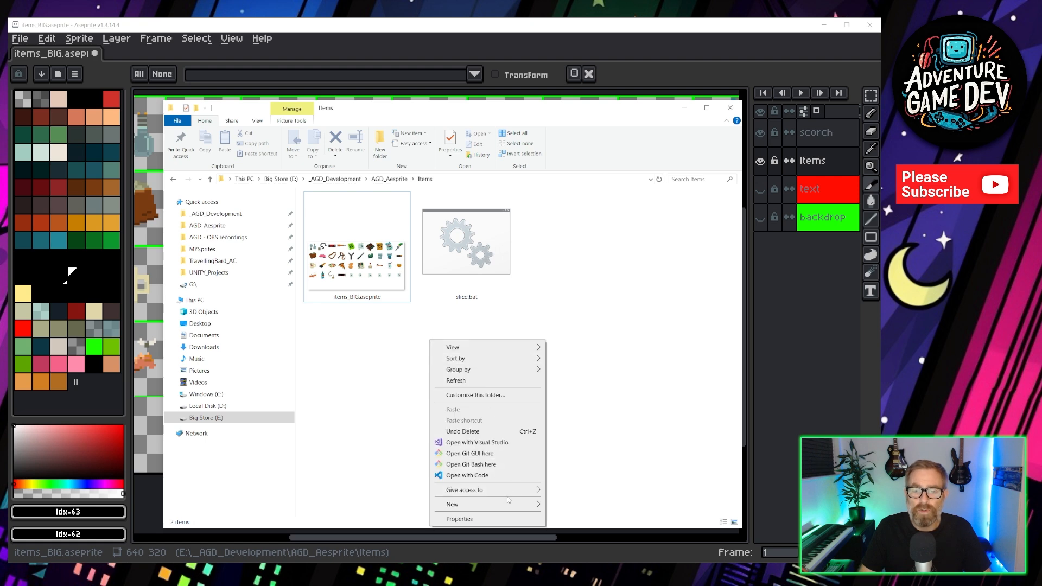
mouse_move(489, 504)
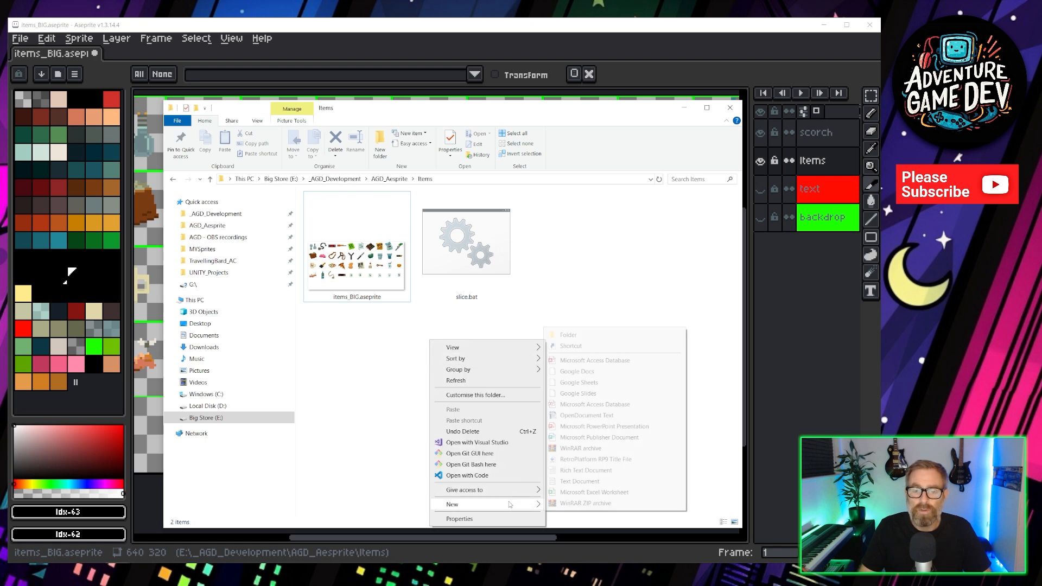
click(585, 482)
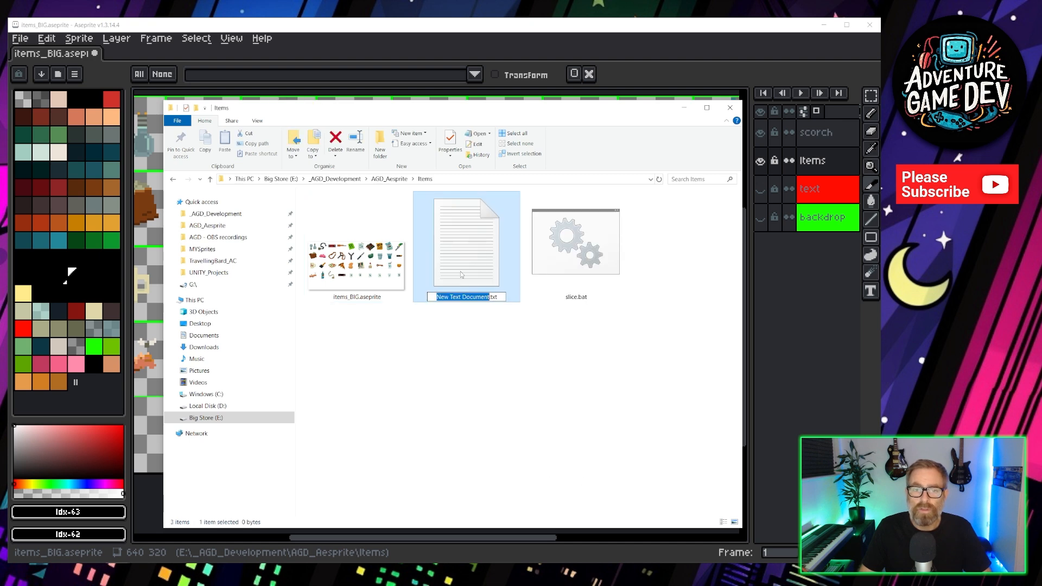
text(my)
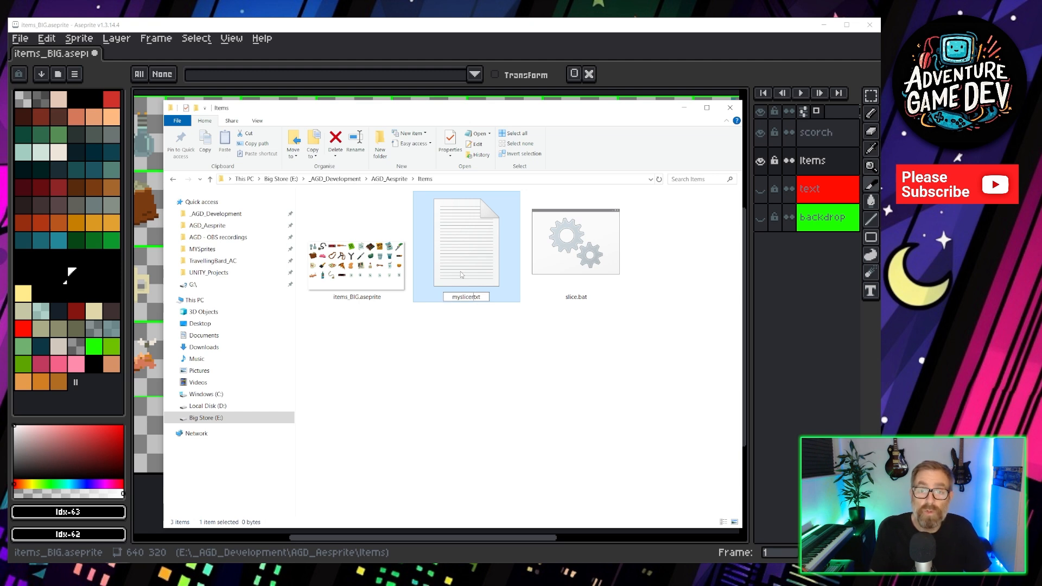
text(slicer.)
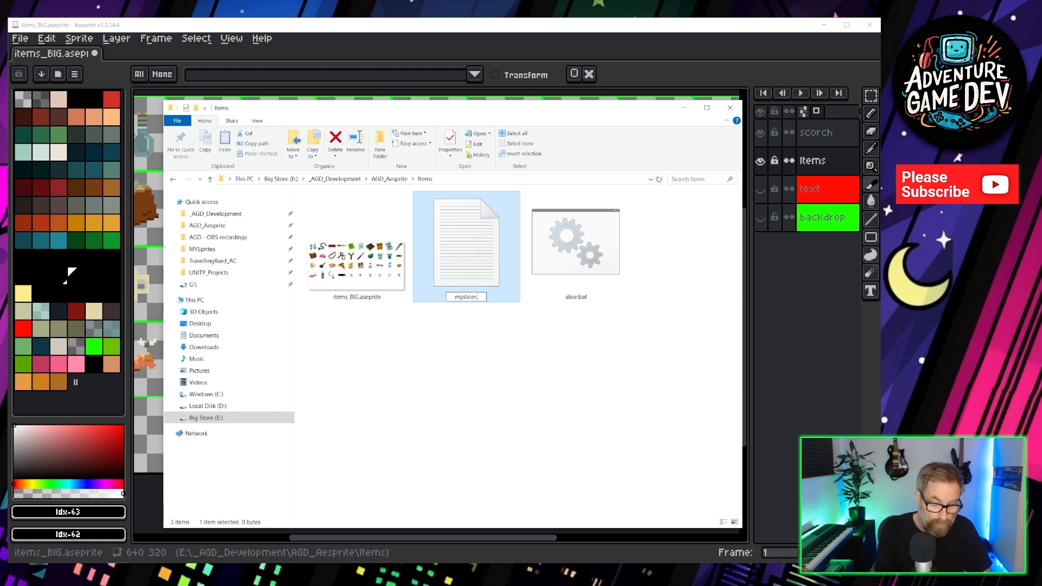
text(bat)
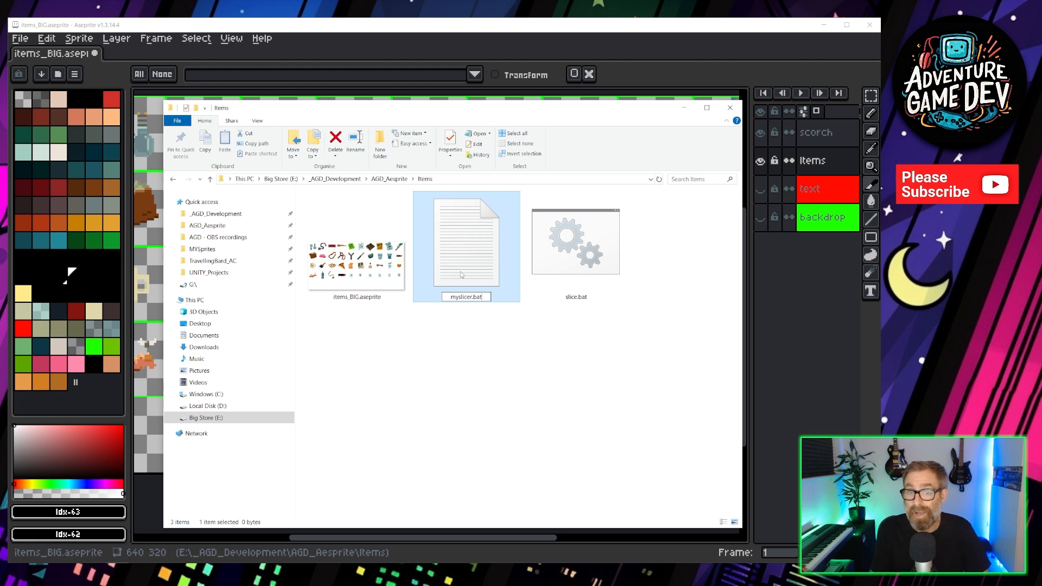
key(Return)
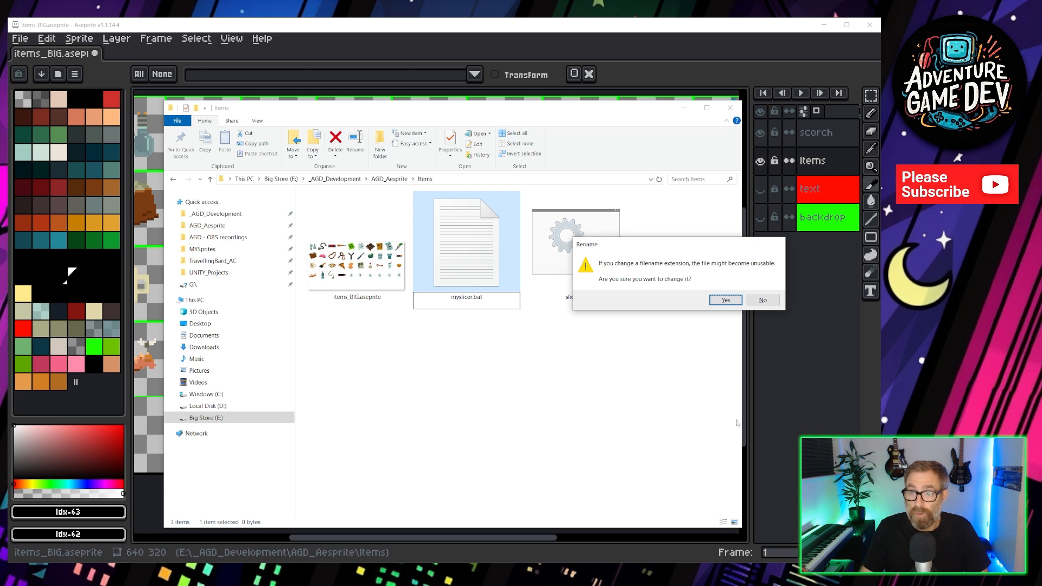
click(725, 300)
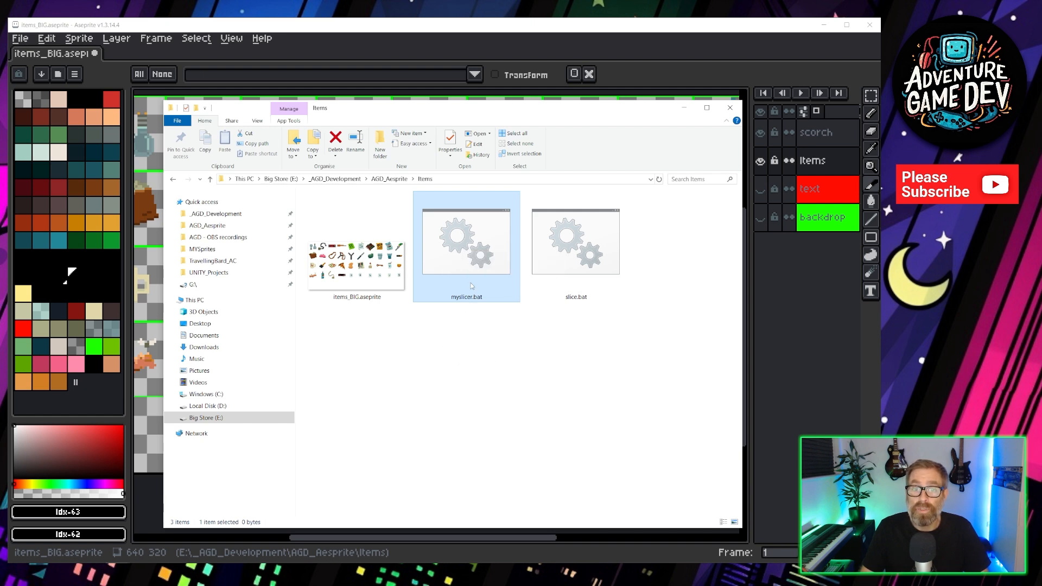
Open myslicer.bat for editing in Notepad++.
right_click(463, 238)
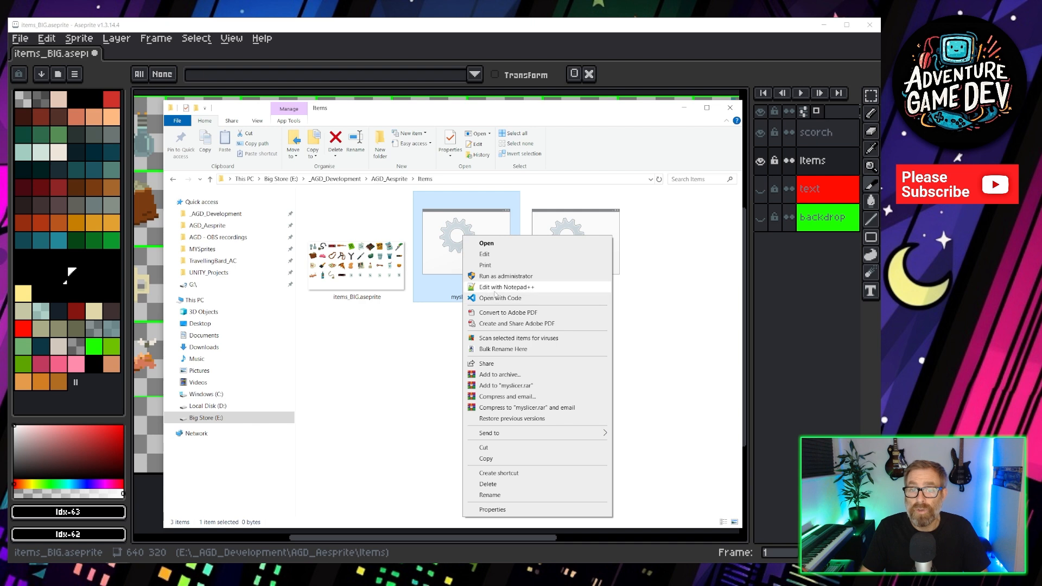
click(530, 288)
drag(396, 180, 482, 181)
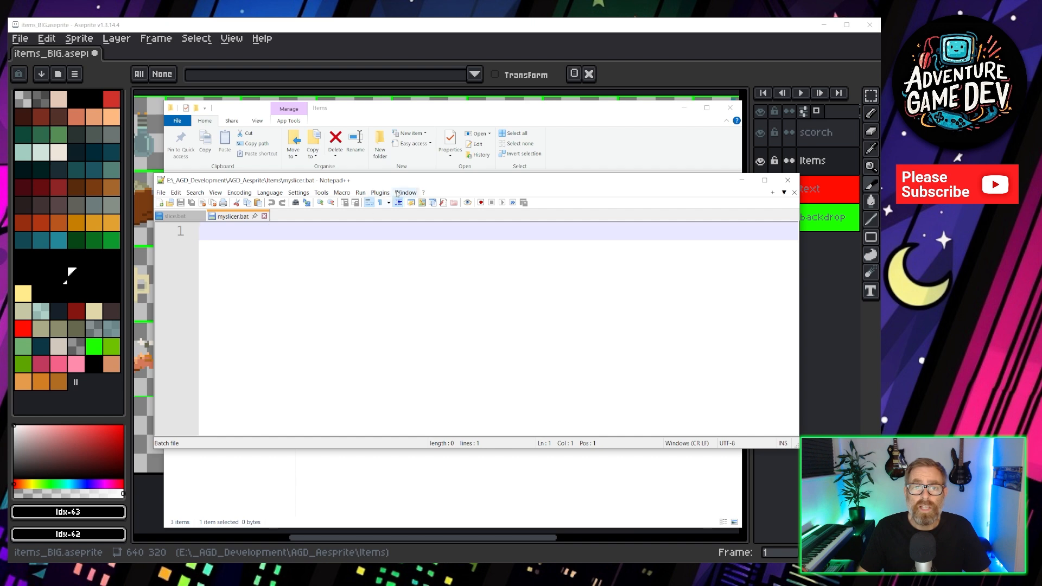
drag(405, 183, 426, 191)
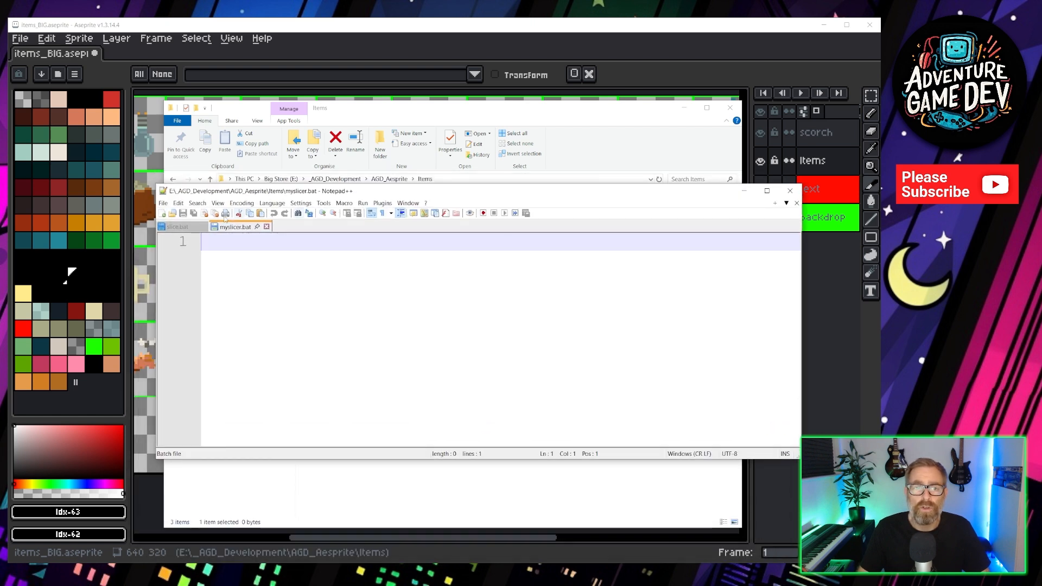
Review the slice.bat script, highlighting the Aseprite executable path, the source sprite name and the item_{slice}.png output pattern.
click(175, 227)
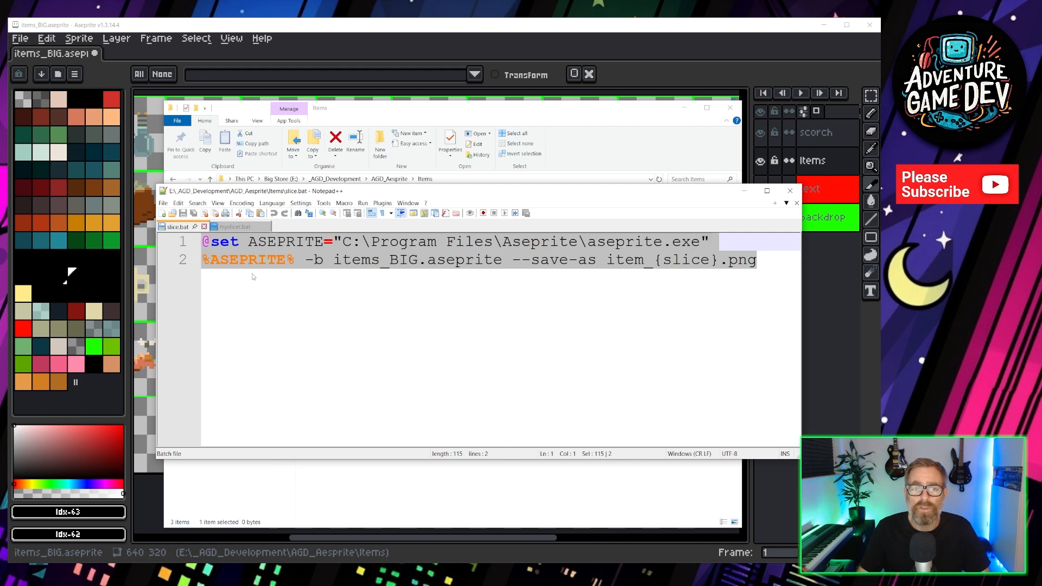
click(340, 295)
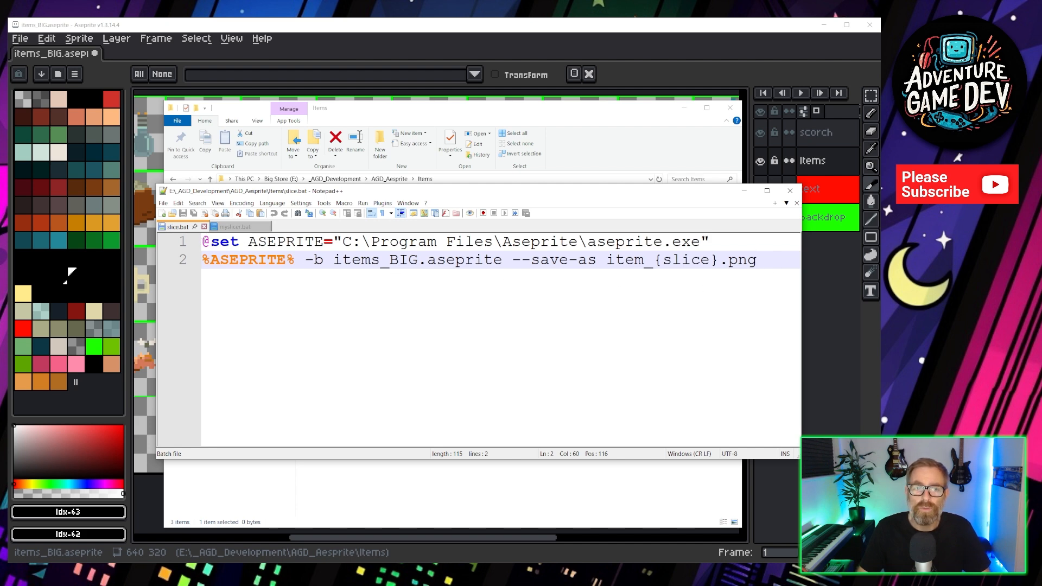
drag(342, 242, 710, 244)
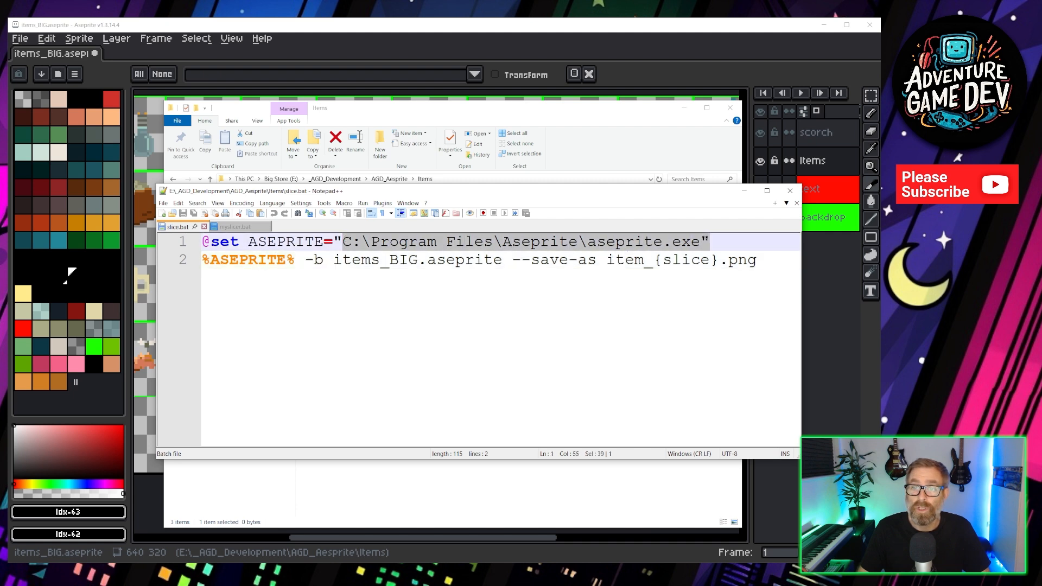
click(719, 237)
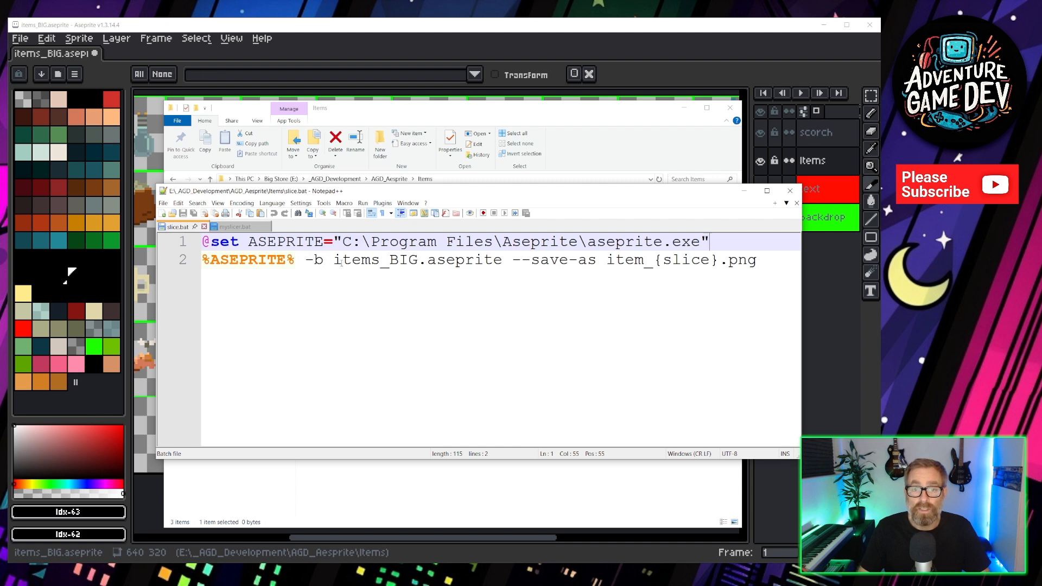
drag(334, 260, 418, 260)
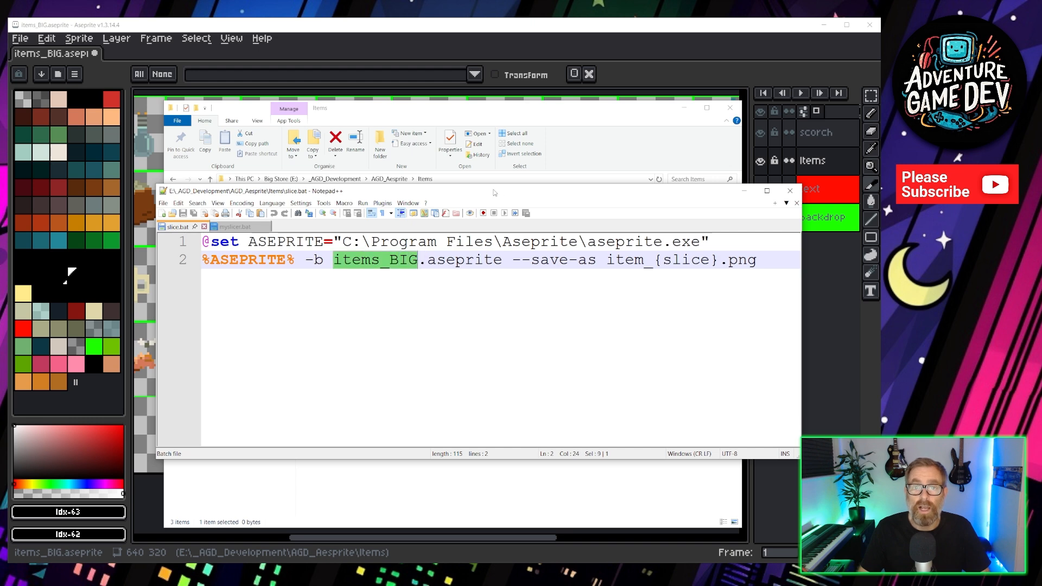
drag(490, 191, 500, 323)
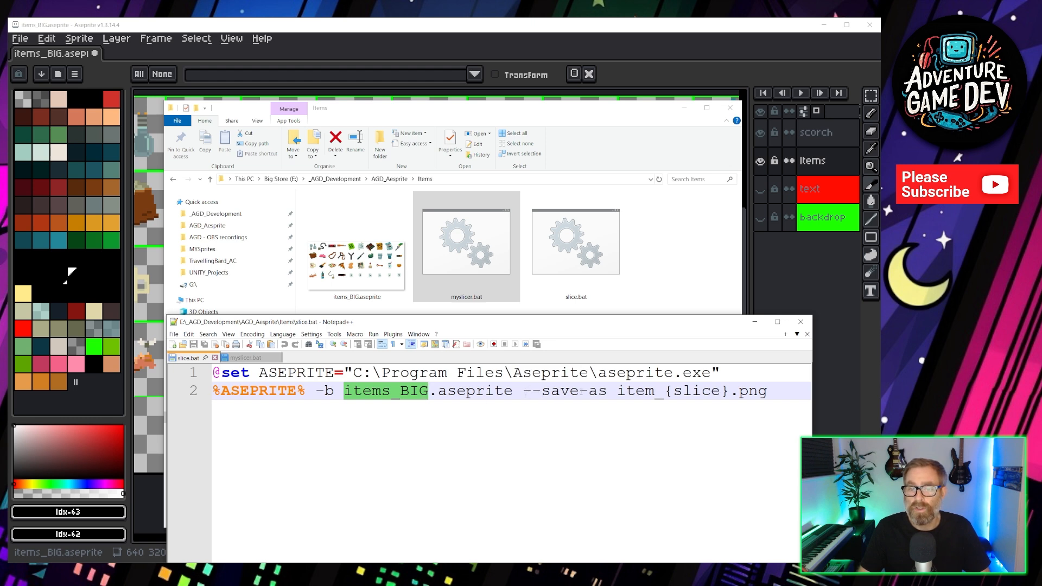
drag(618, 391, 768, 391)
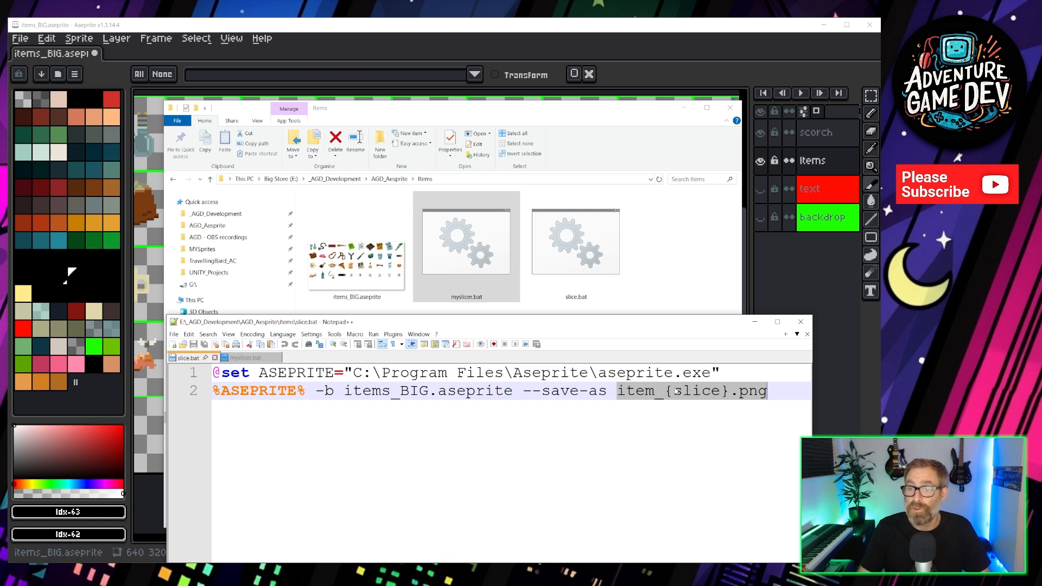
click(733, 398)
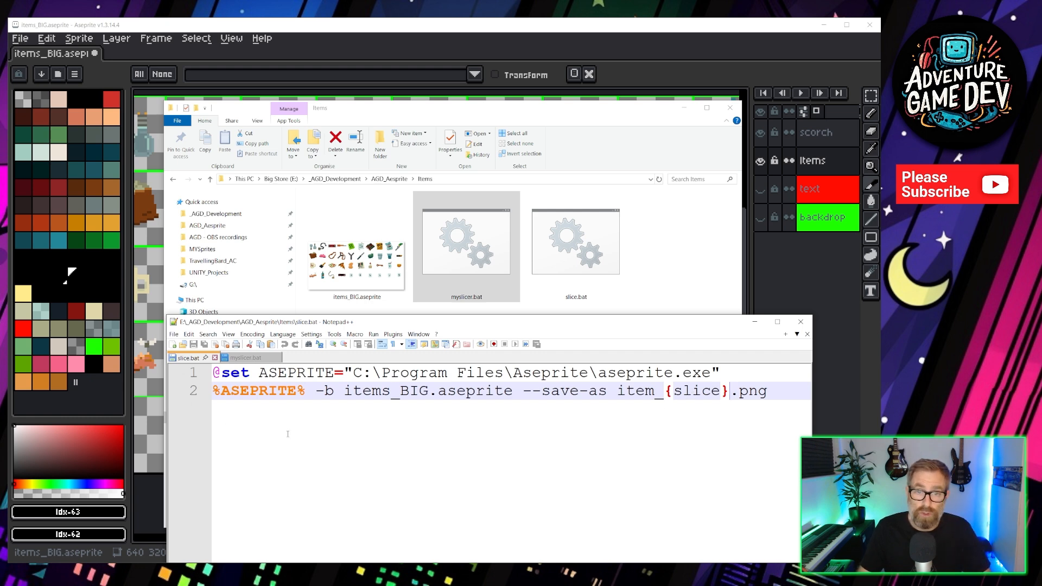
click(623, 417)
Copy the whole slice.bat script into myslicer.bat, save it and close the editor.
drag(787, 389, 213, 374)
key(ctrl+c)
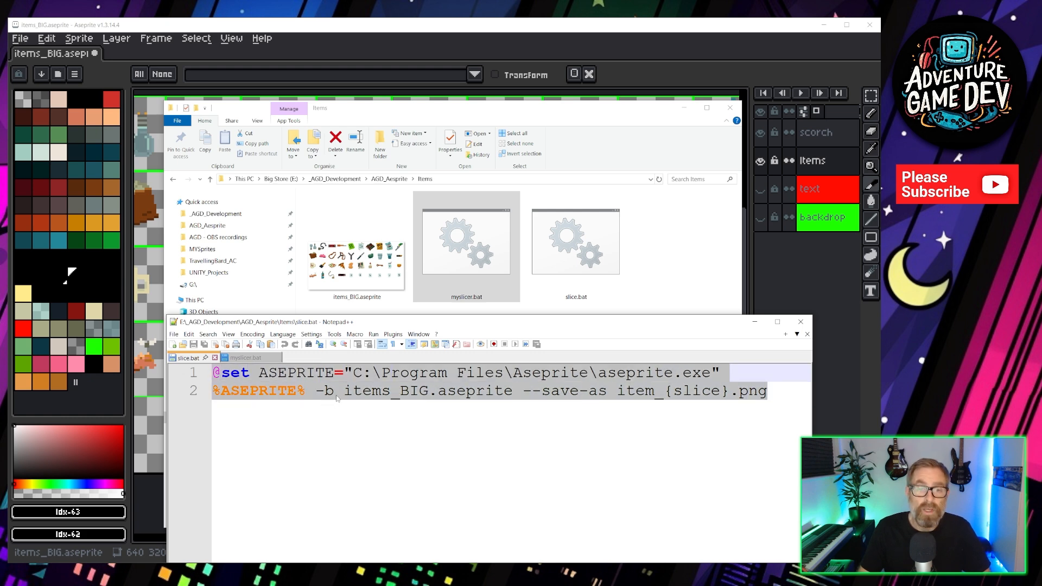
click(245, 359)
click(449, 287)
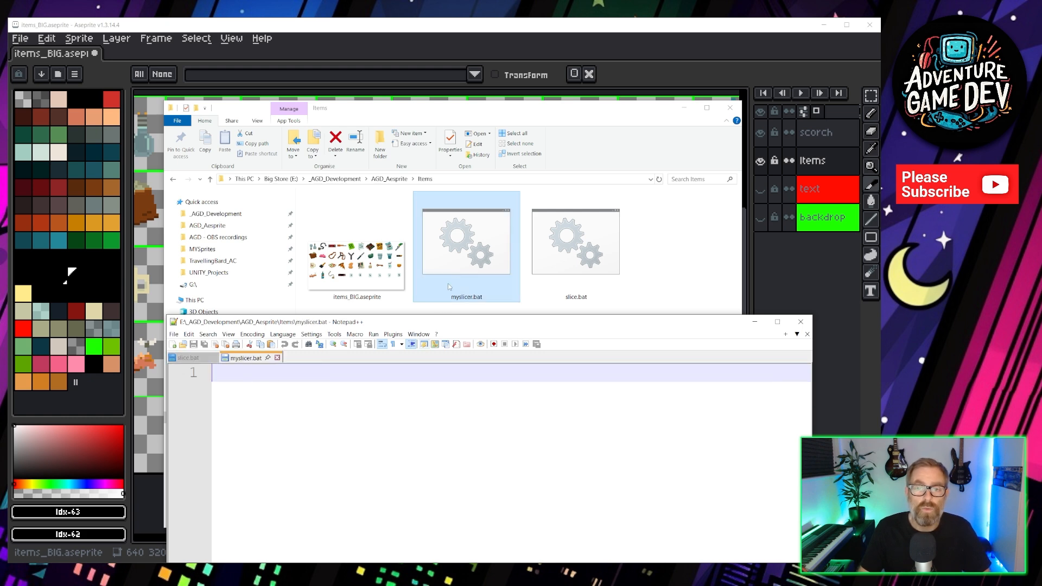
click(252, 397)
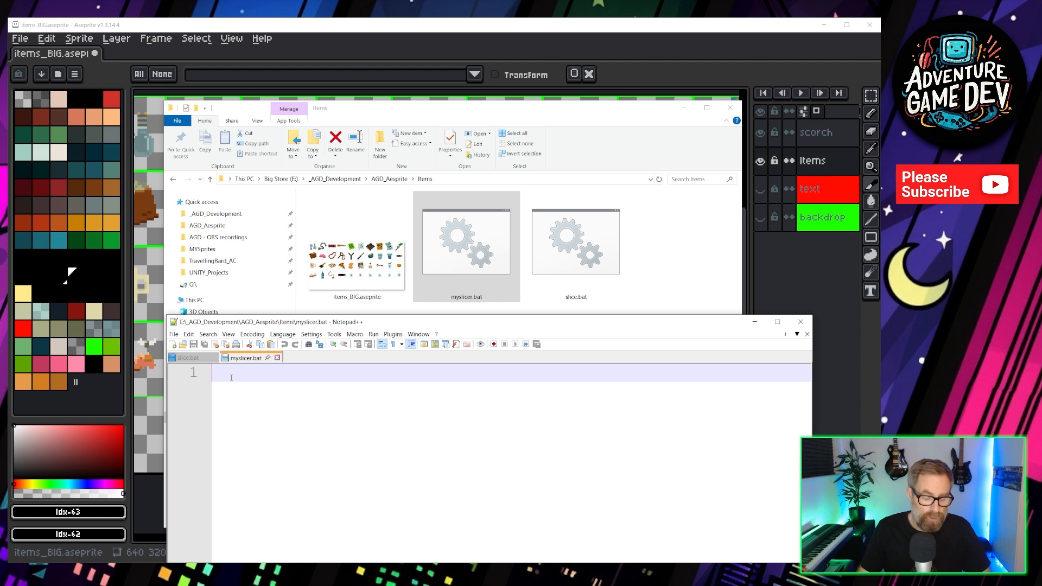
key(ctrl+v)
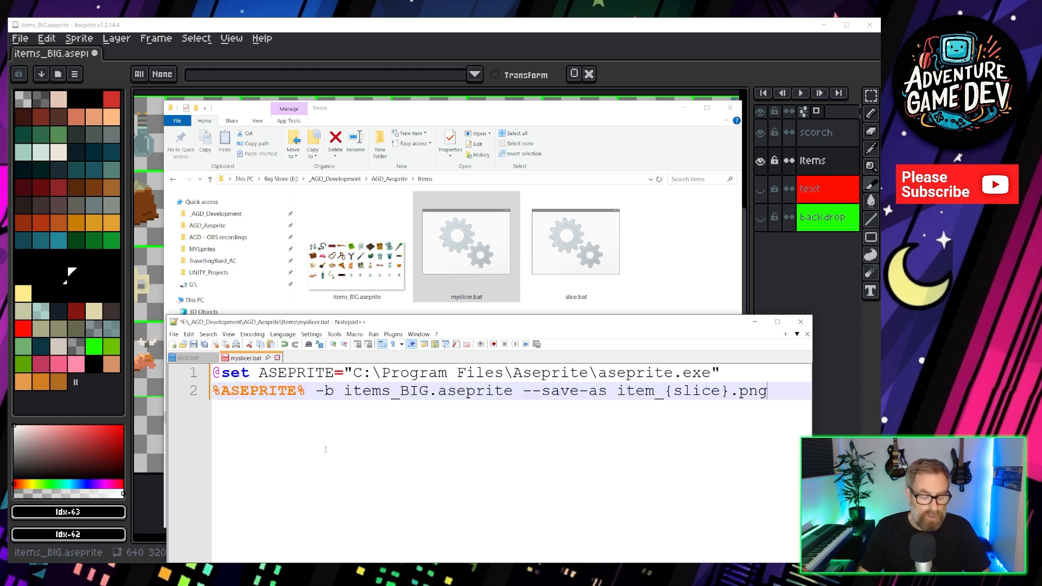
key(ctrl+s)
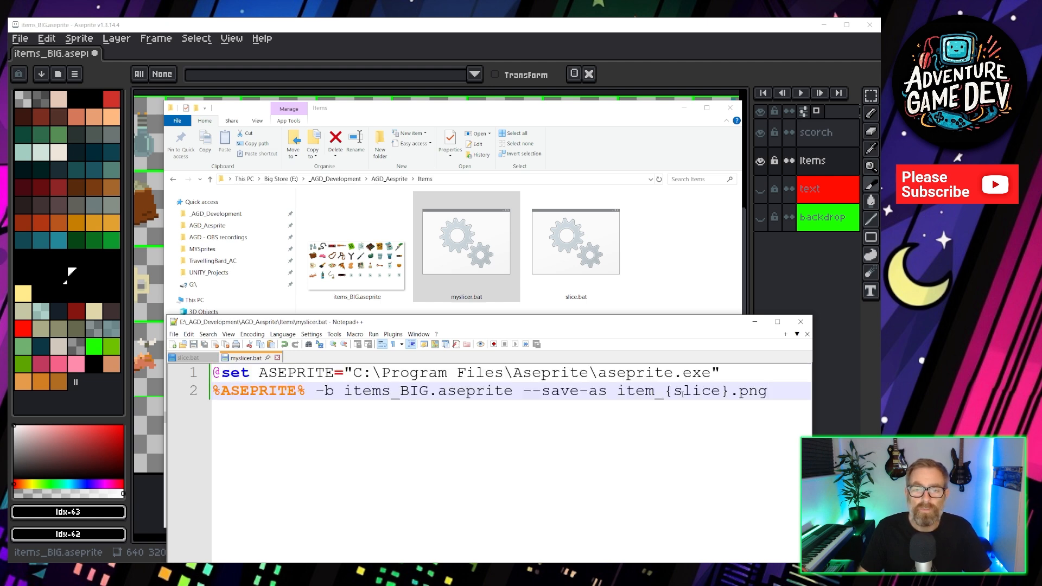
click(801, 322)
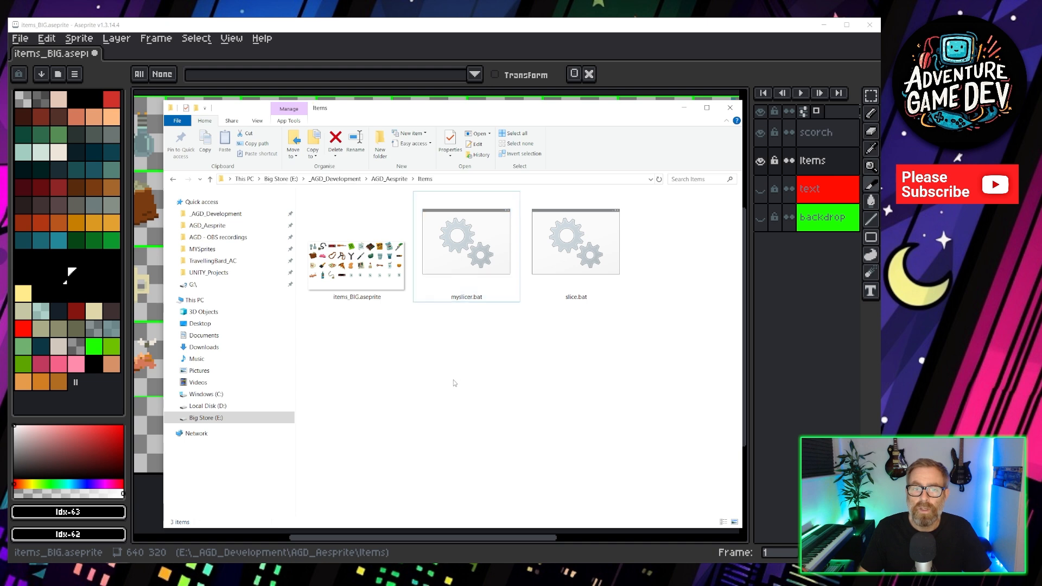
Run myslicer.bat and scroll through the regenerated item PNG files in the Items folder.
click(454, 383)
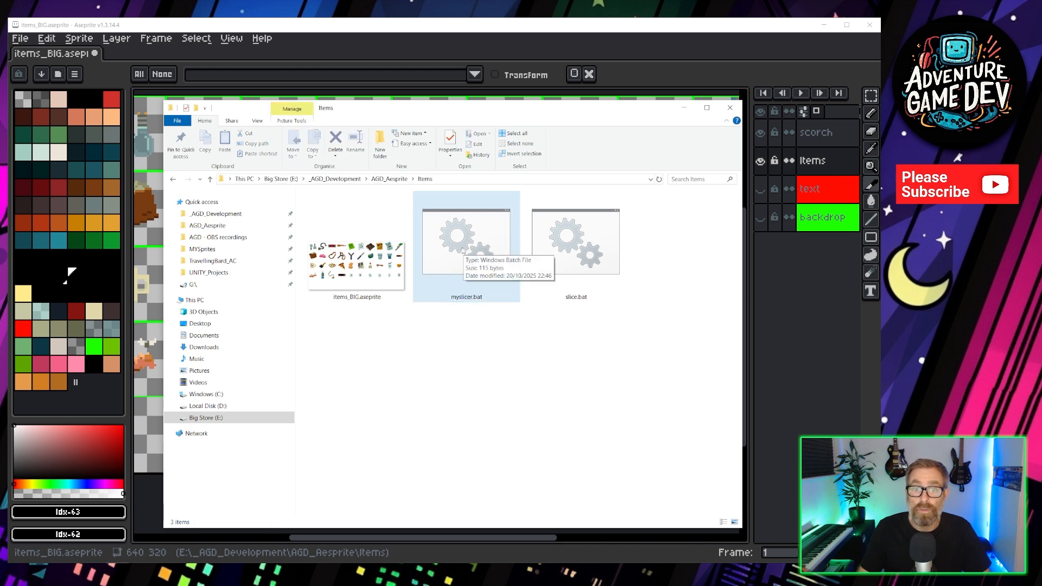
double_click(462, 250)
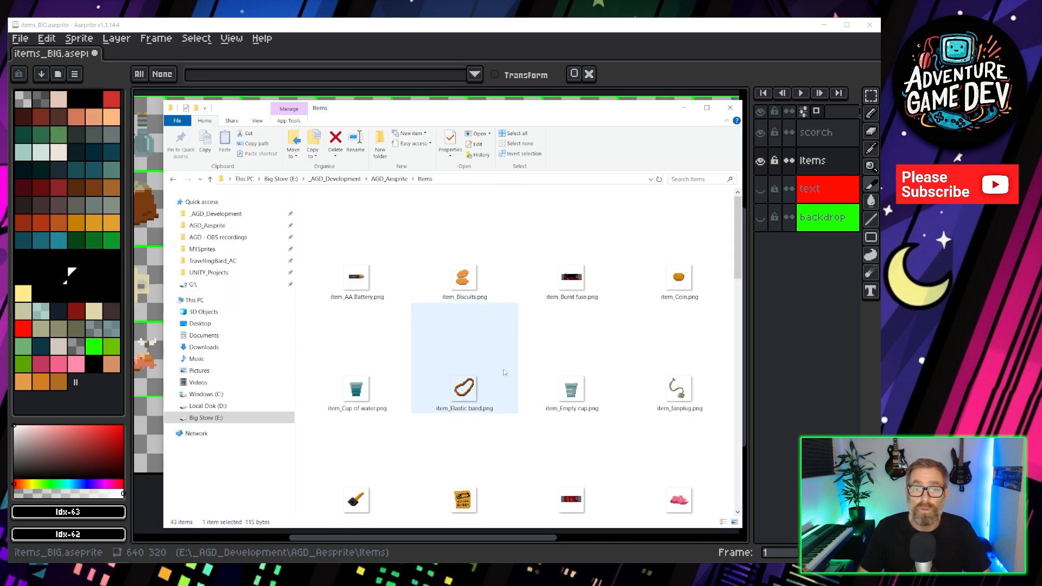
scroll(504, 372, down, 15)
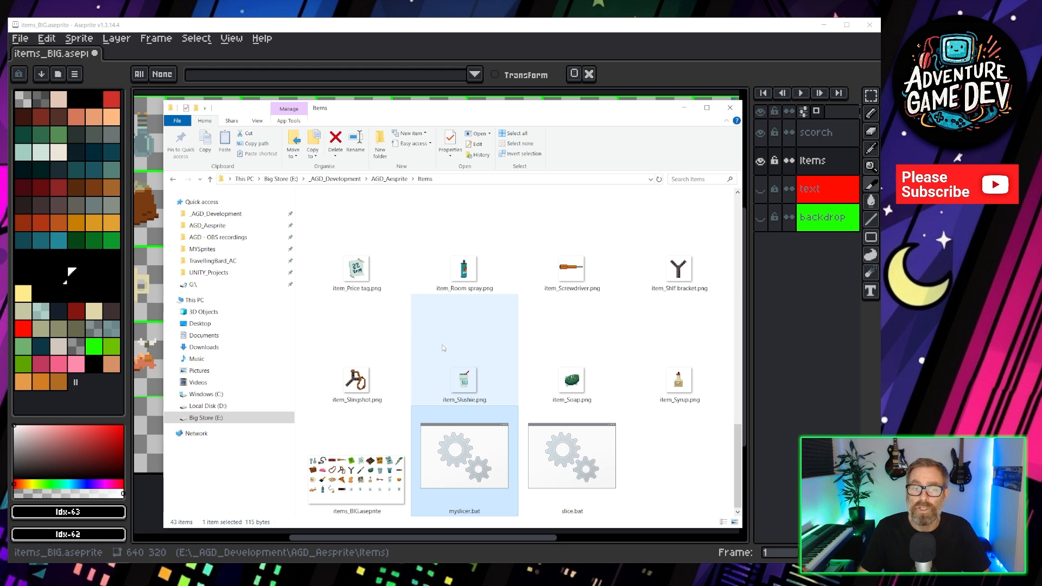
scroll(512, 345, up, 10)
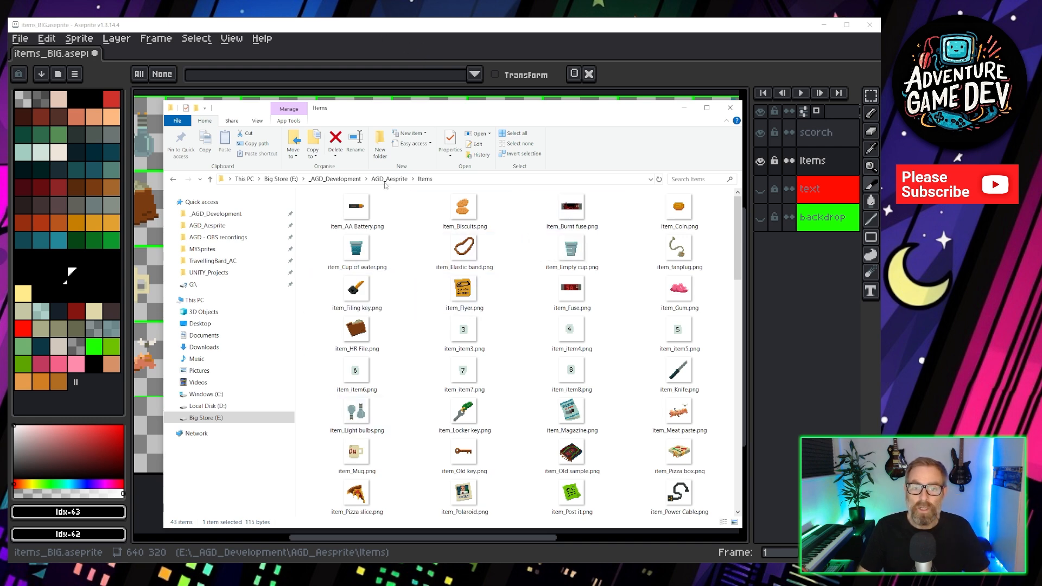
Return to the sprite sheet in Aseprite and pan the canvas to view the sliced items.
click(685, 109)
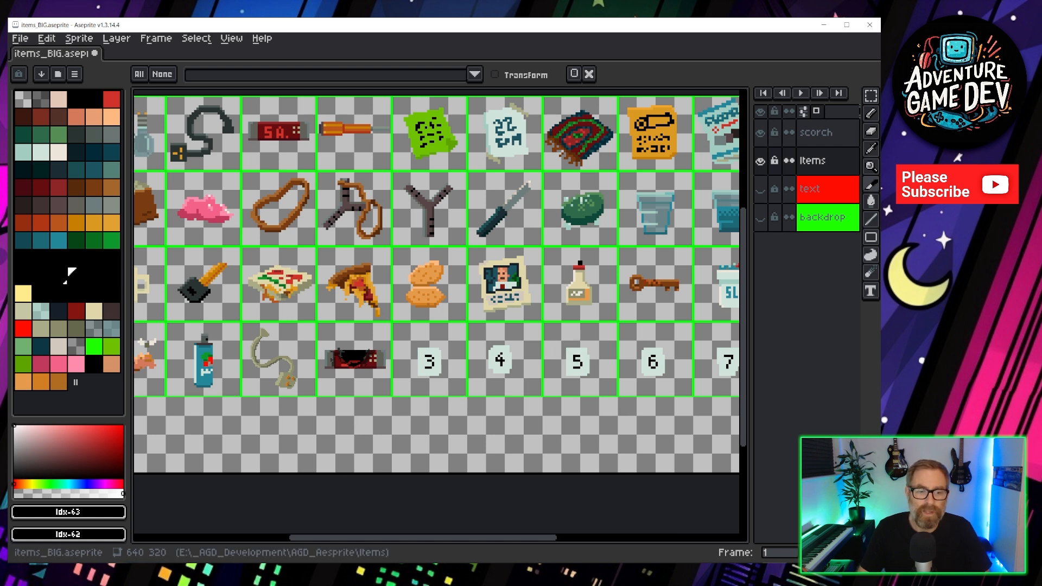
mouse_move(116, 573)
click(101, 539)
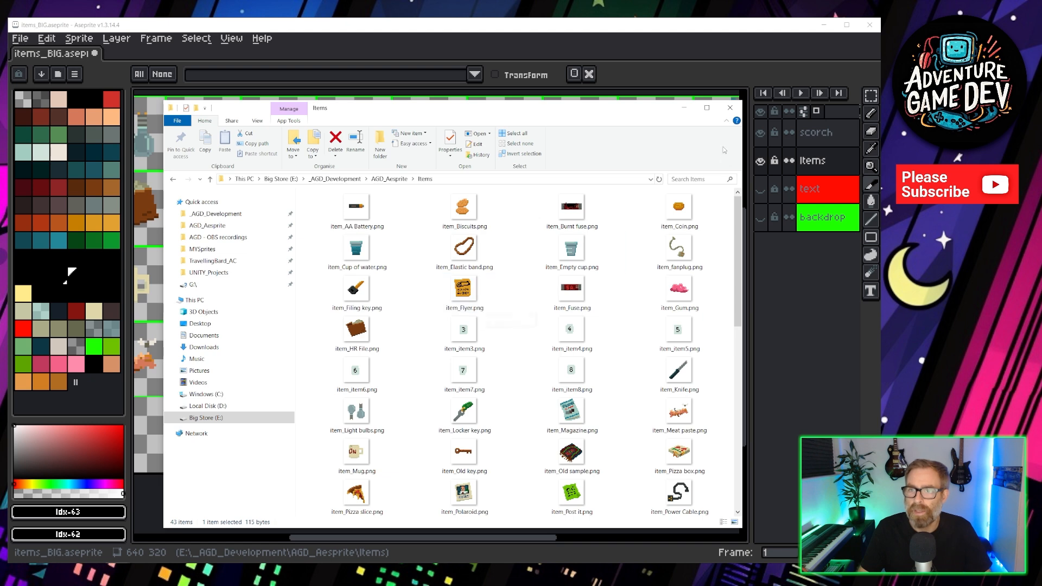
click(684, 108)
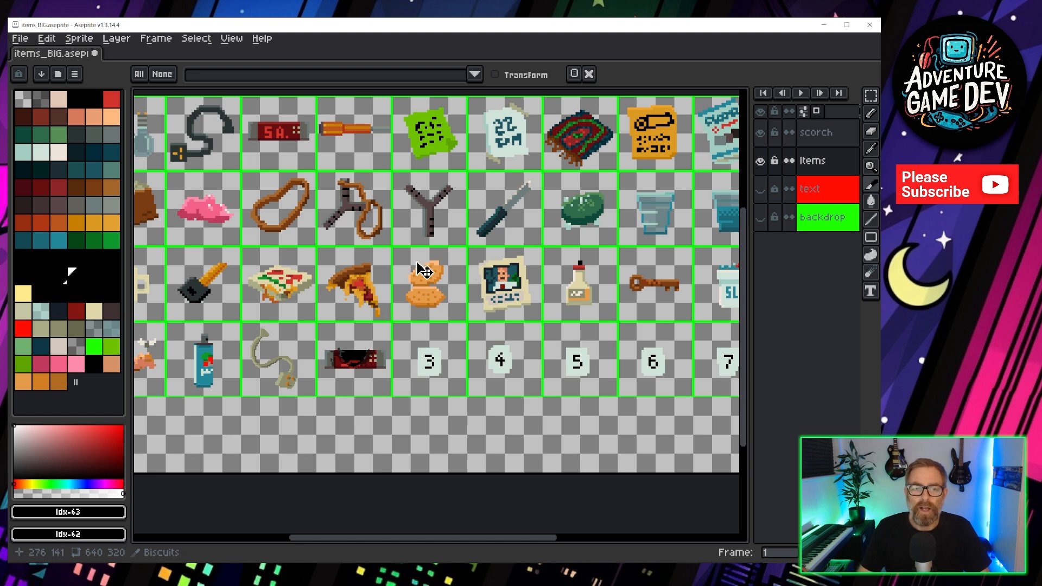
drag(321, 248, 371, 244)
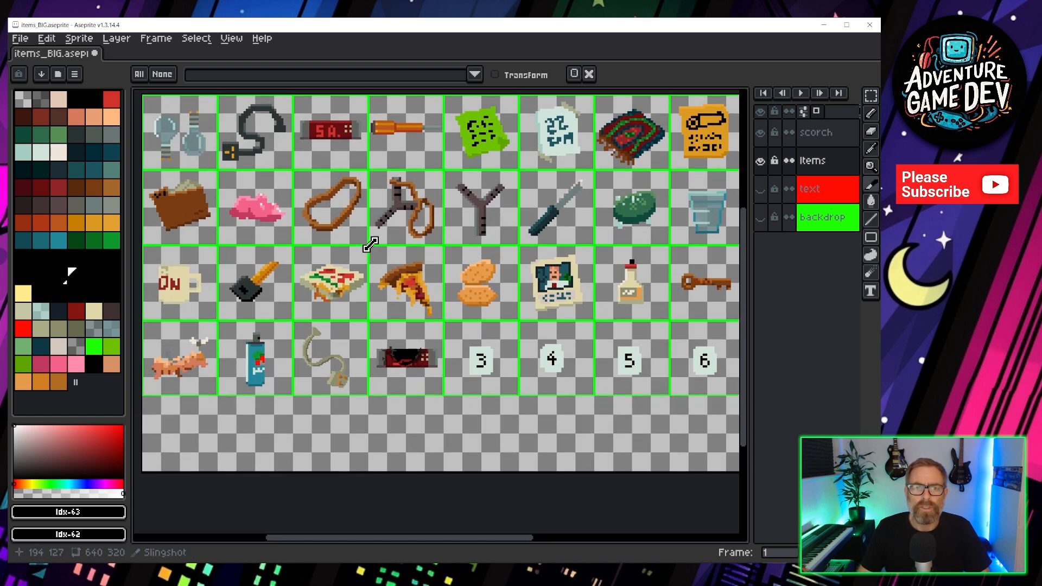